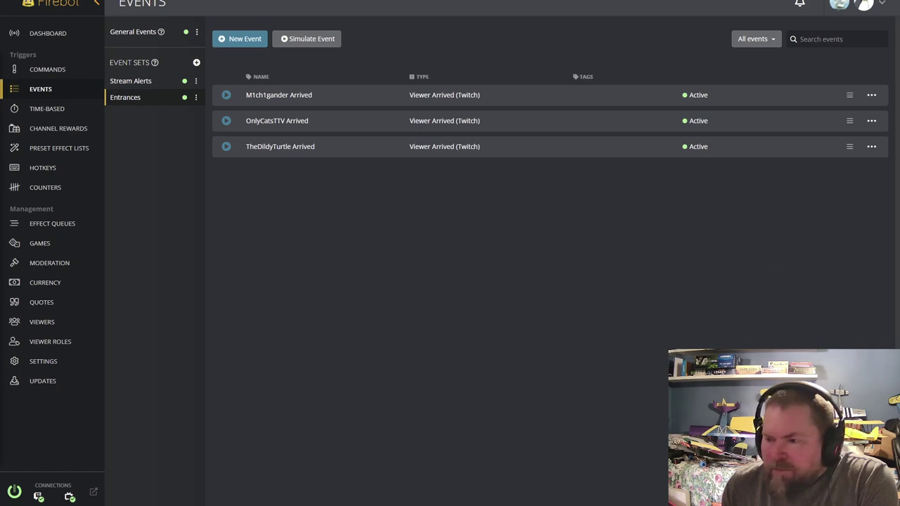
Start a new event, search the triggers for 'arr', then discard the form unsaved.
{"action": "left_click", "coordinate": [247, 44]}
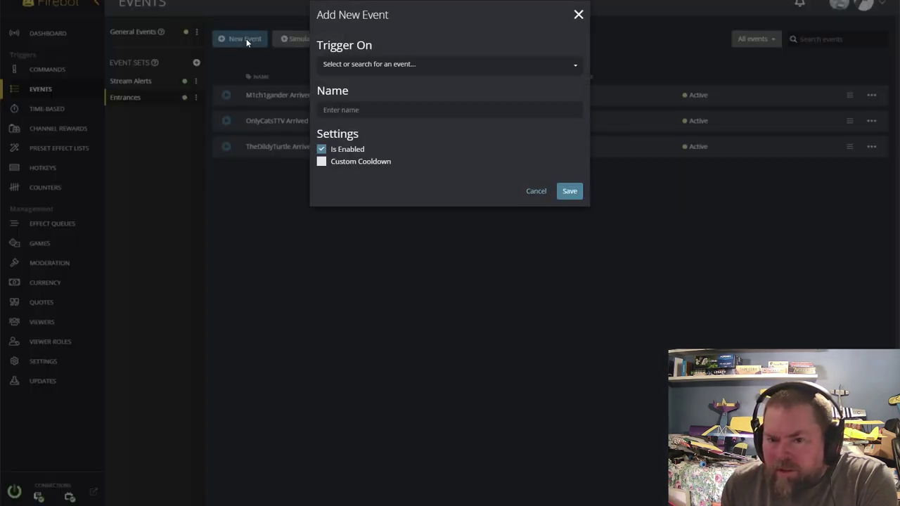
{"action": "left_click", "coordinate": [422, 65]}
{"action": "type", "text": "ar"}
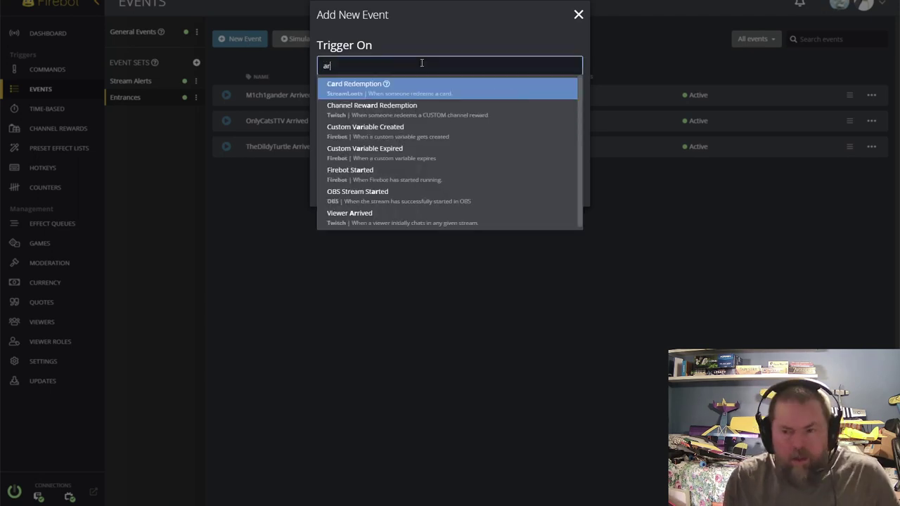
{"action": "type", "text": "r"}
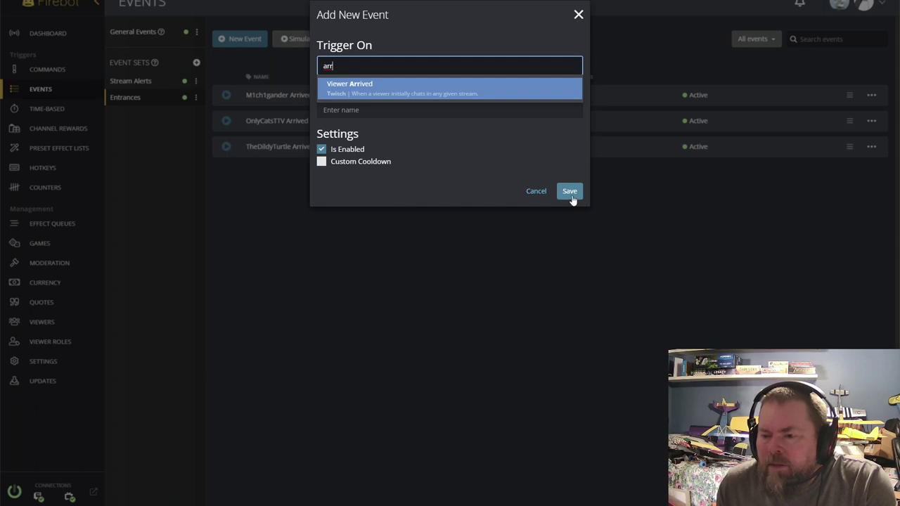
{"action": "left_click", "coordinate": [578, 15]}
Edit the third arrival event, keep the all-filters mode, and cancel a new filter.
{"action": "left_click", "coordinate": [872, 148]}
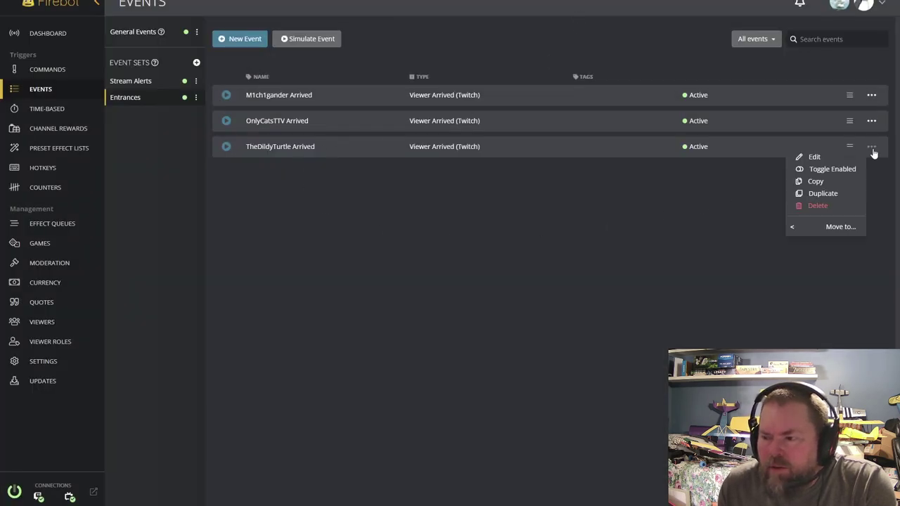
{"action": "left_click", "coordinate": [816, 158]}
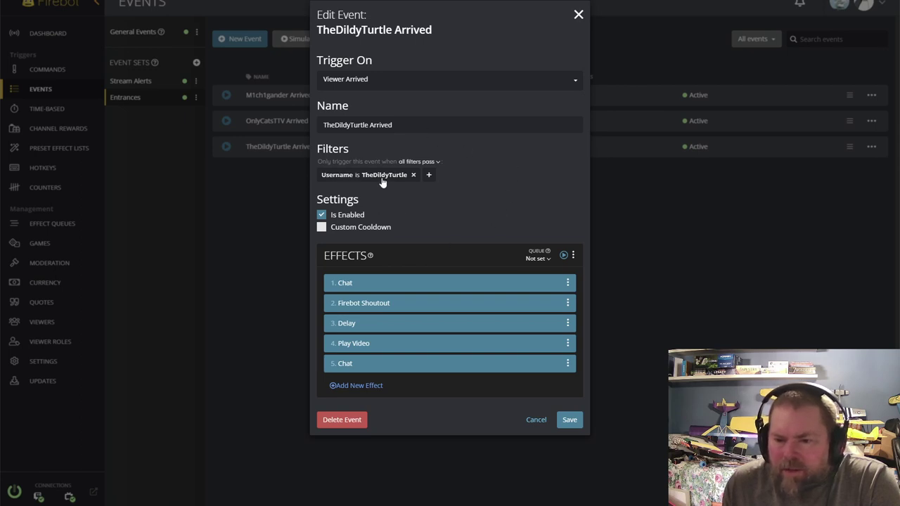
{"action": "left_click", "coordinate": [420, 161]}
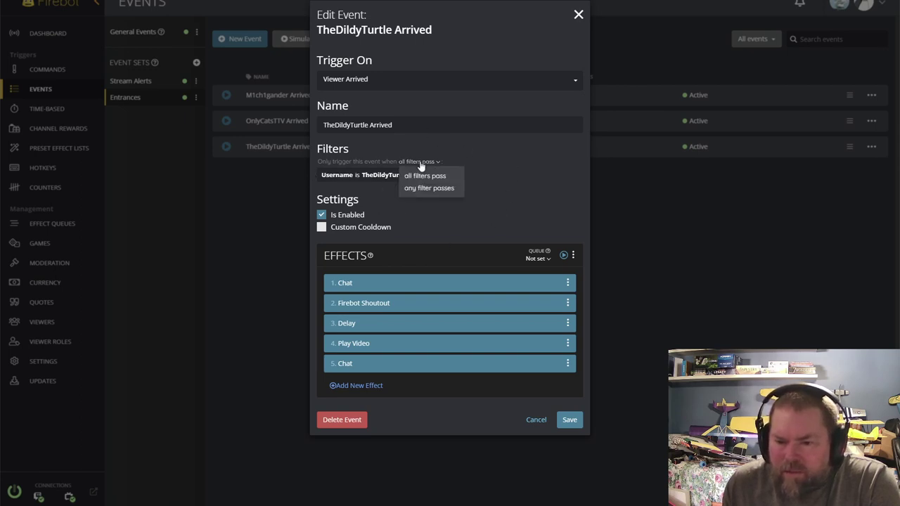
{"action": "left_click", "coordinate": [529, 149]}
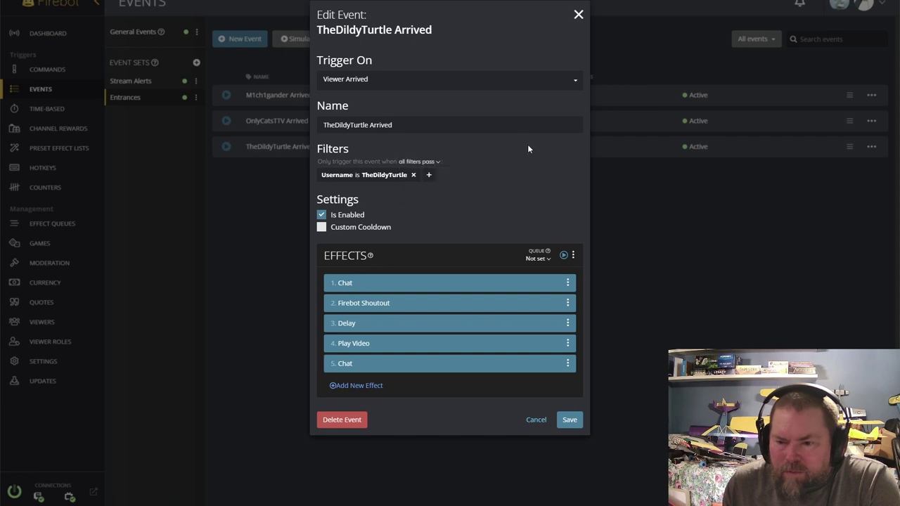
{"action": "left_click", "coordinate": [429, 174]}
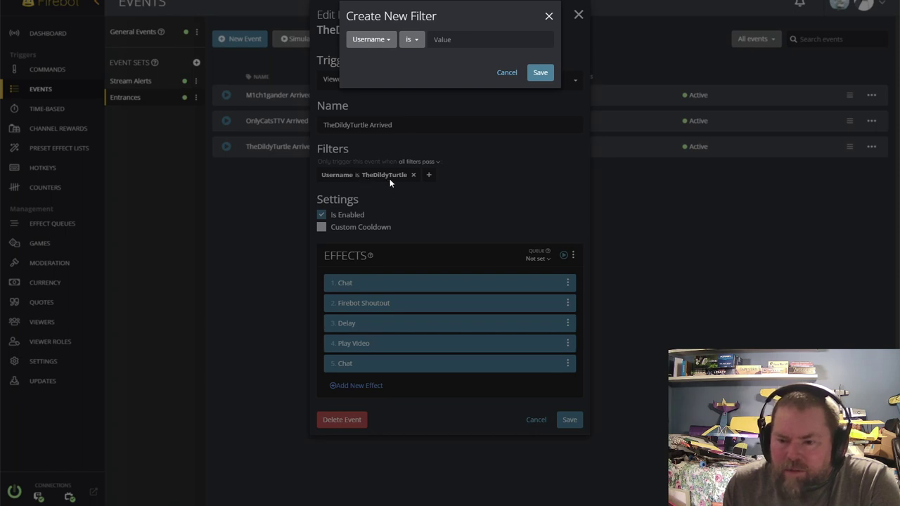
{"action": "left_click", "coordinate": [510, 73]}
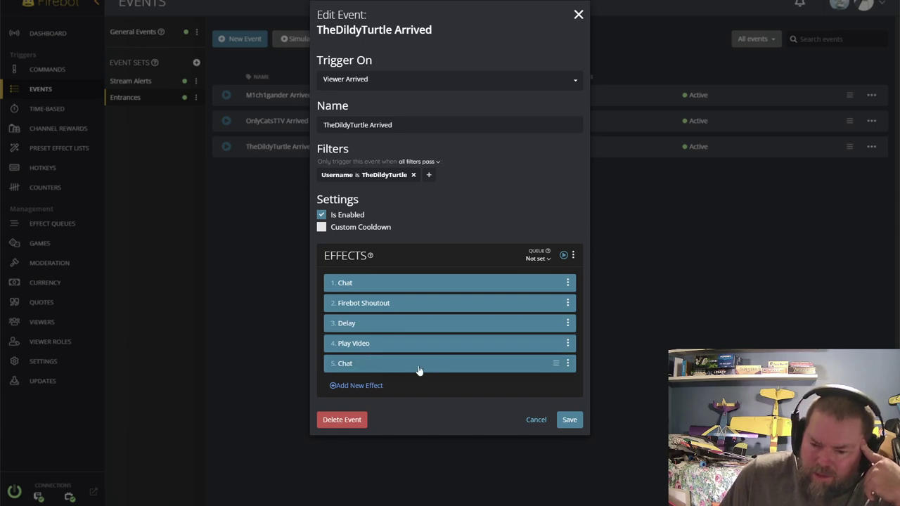
{"action": "left_click", "coordinate": [568, 283]}
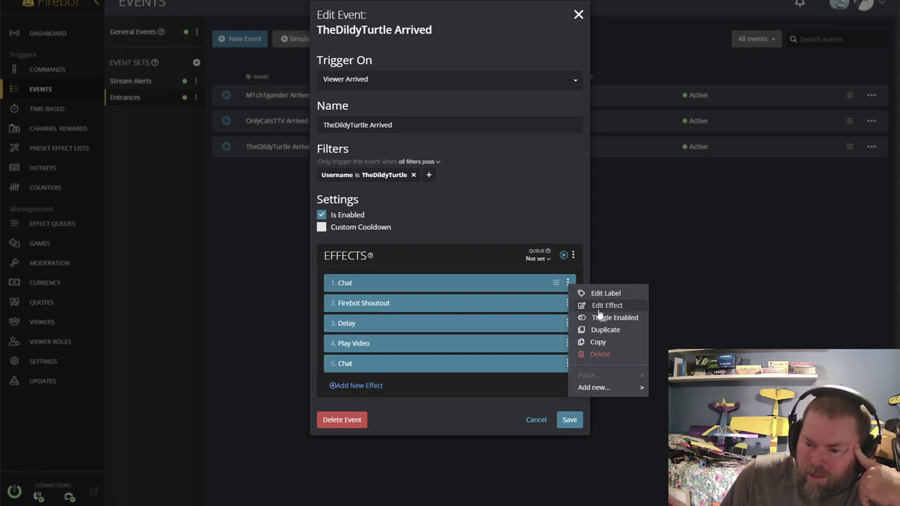
{"action": "left_click", "coordinate": [601, 307]}
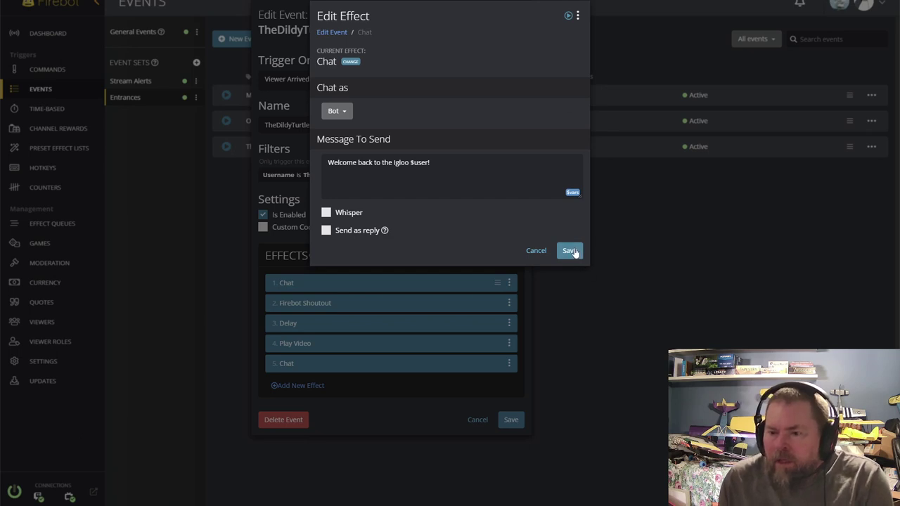
{"action": "left_click", "coordinate": [571, 254]}
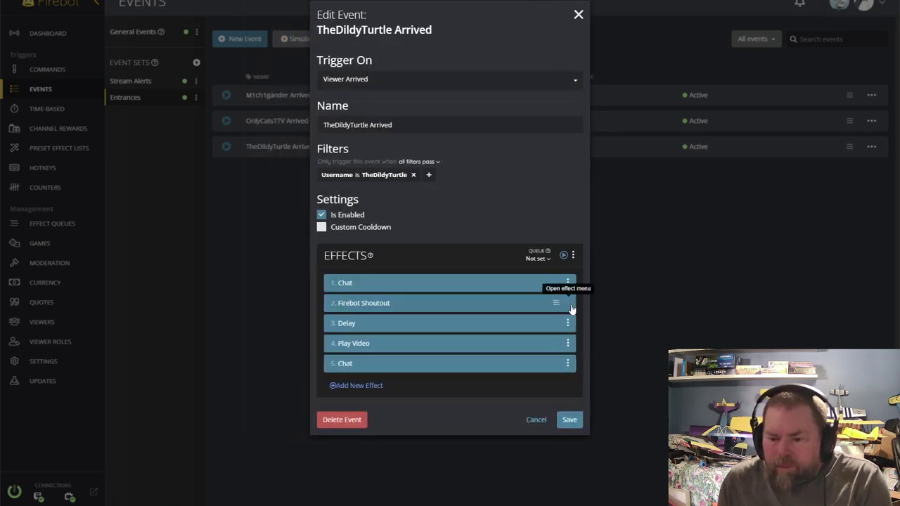
{"action": "left_click", "coordinate": [569, 304]}
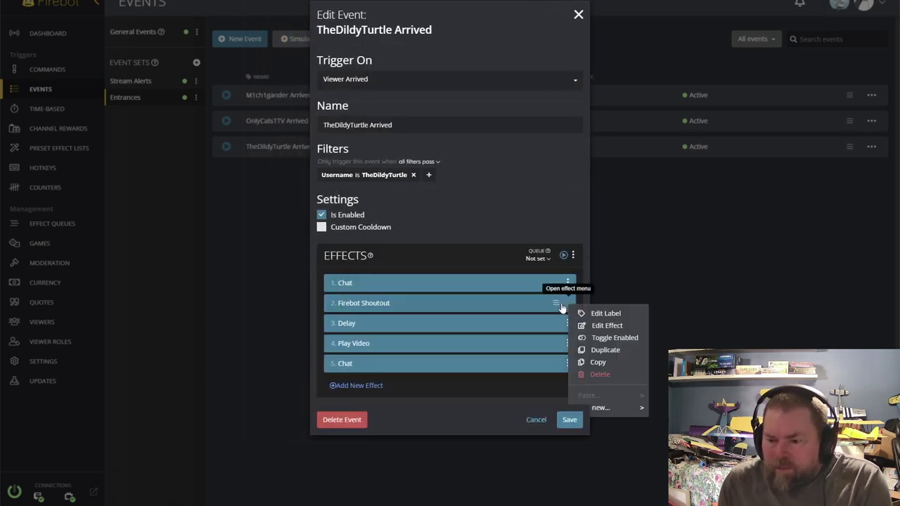
{"action": "left_click", "coordinate": [601, 325]}
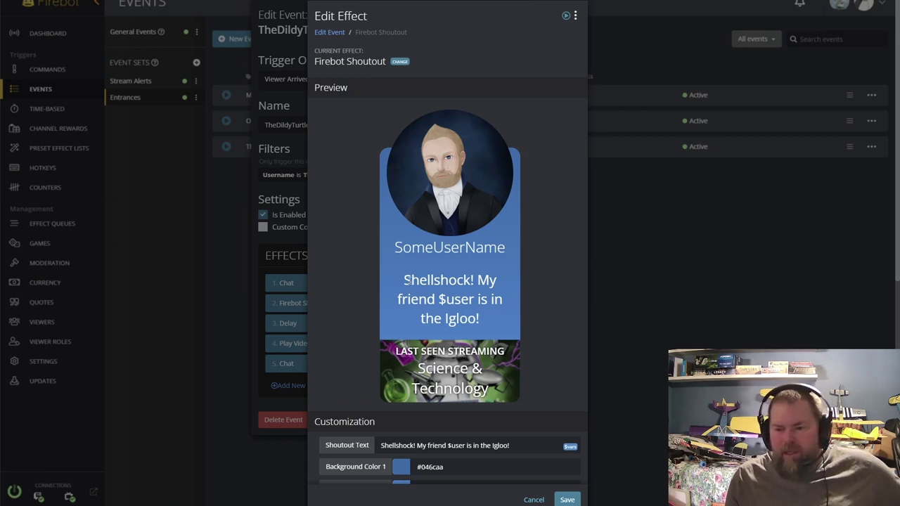
{"action": "scroll", "coordinate": [560, 301], "scroll_direction": "down", "scroll_amount": 1}
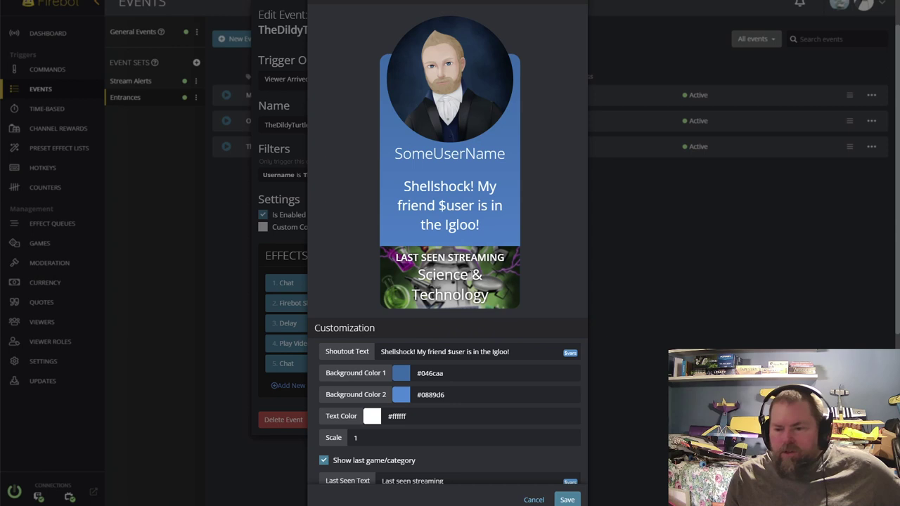
{"action": "scroll", "coordinate": [546, 221], "scroll_direction": "down", "scroll_amount": 2}
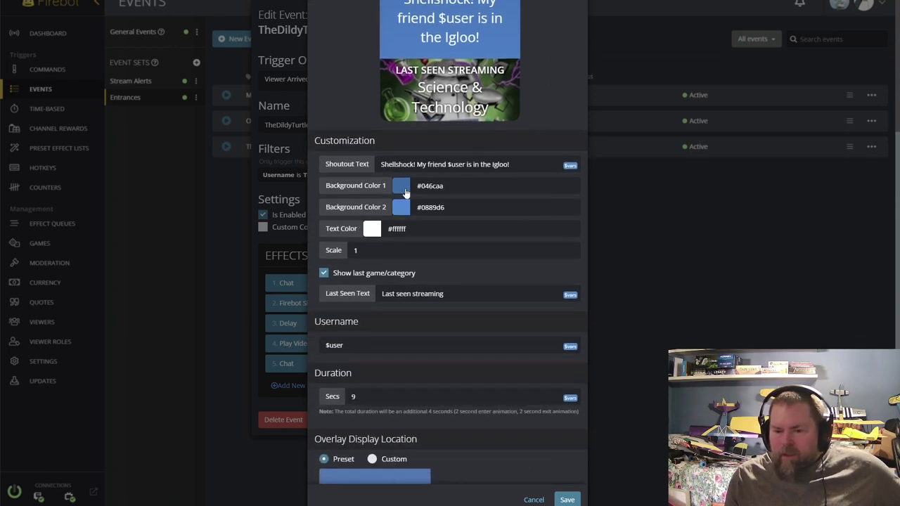
{"action": "scroll", "coordinate": [516, 235], "scroll_direction": "up", "scroll_amount": 1}
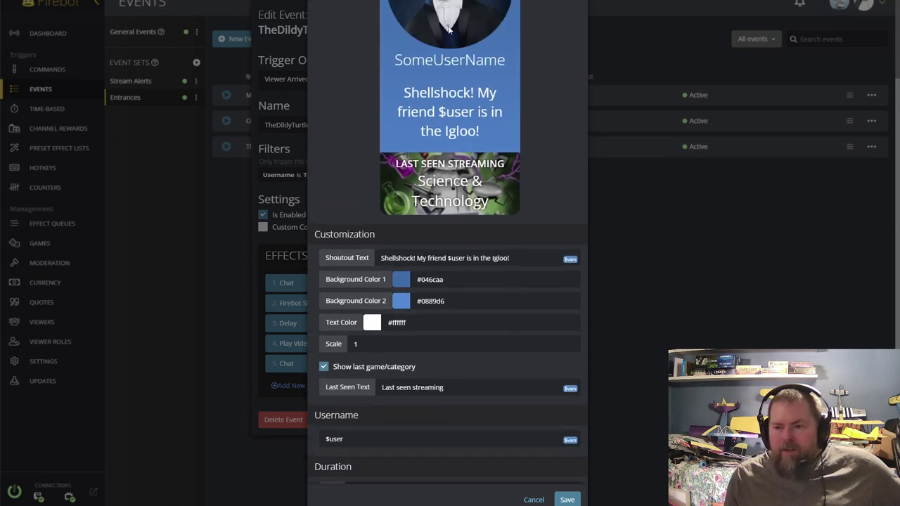
{"action": "scroll", "coordinate": [545, 133], "scroll_direction": "up", "scroll_amount": 1}
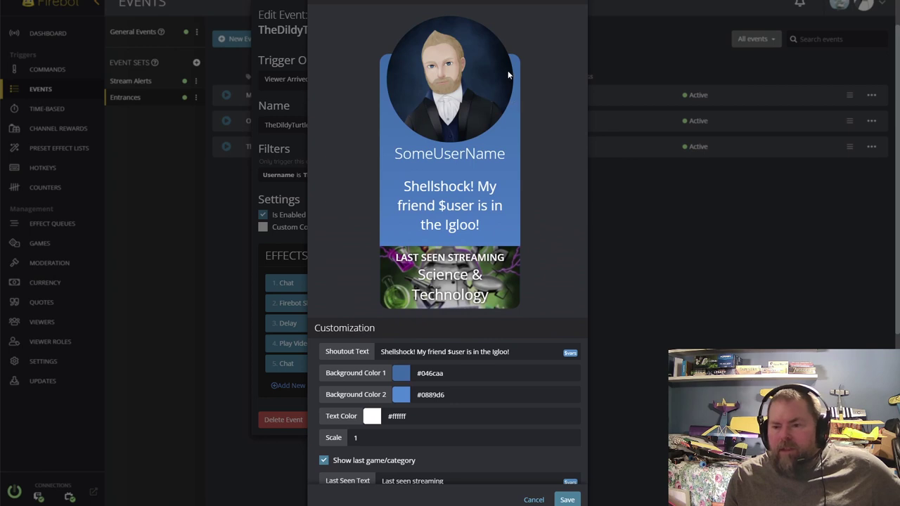
{"action": "scroll", "coordinate": [555, 258], "scroll_direction": "down", "scroll_amount": 1}
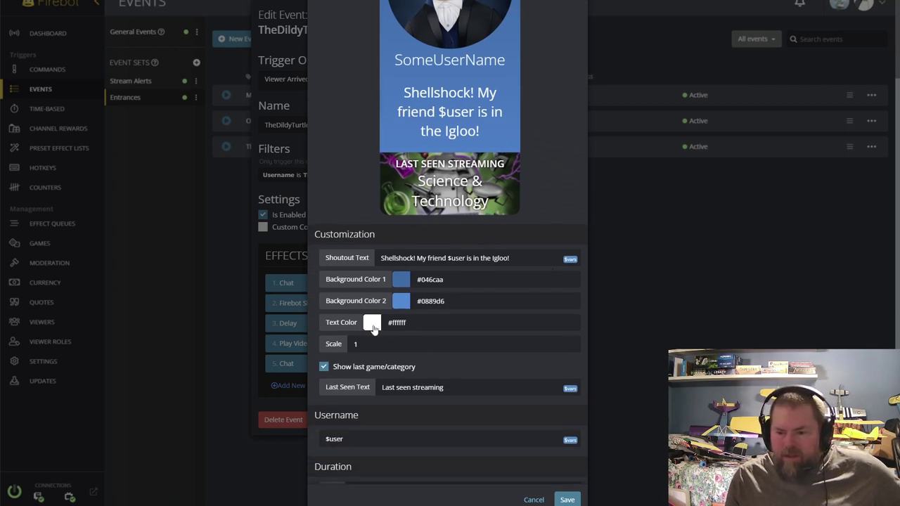
{"action": "scroll", "coordinate": [506, 329], "scroll_direction": "down", "scroll_amount": 1}
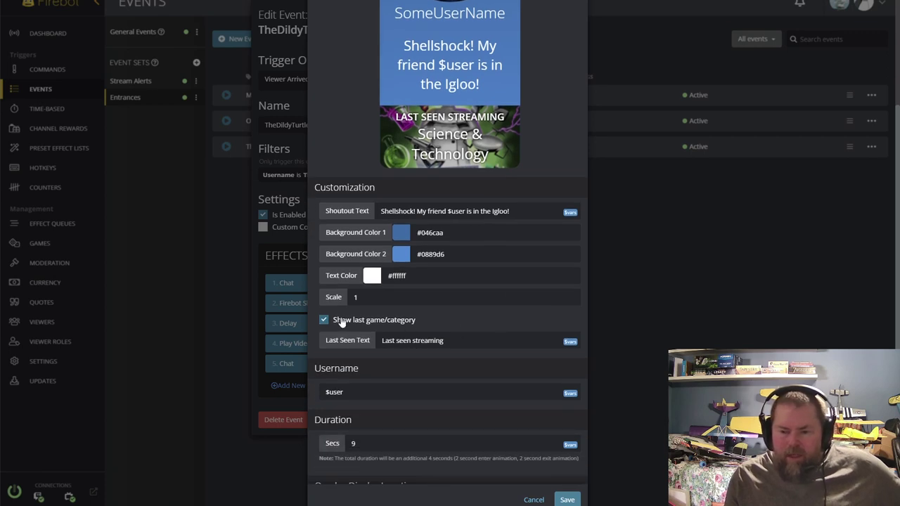
{"action": "scroll", "coordinate": [341, 320], "scroll_direction": "down", "scroll_amount": 1}
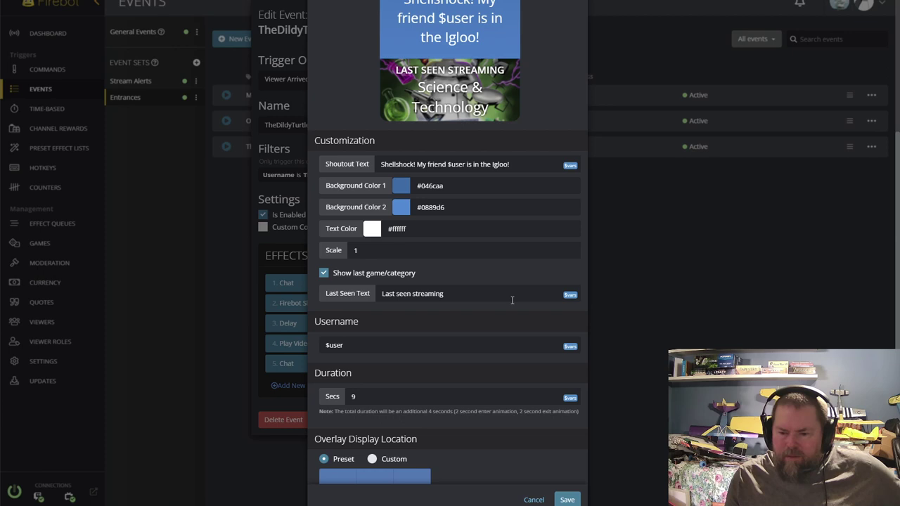
{"action": "scroll", "coordinate": [501, 320], "scroll_direction": "down", "scroll_amount": 1}
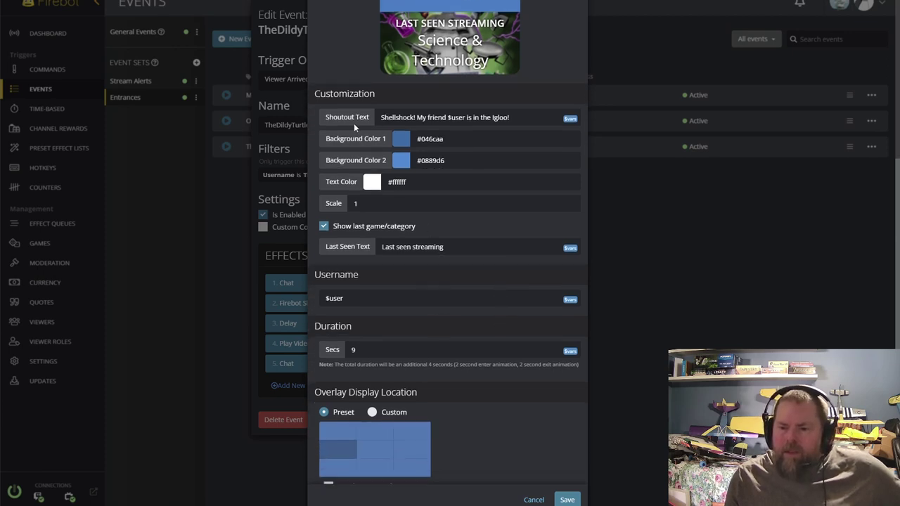
{"action": "scroll", "coordinate": [490, 132], "scroll_direction": "up", "scroll_amount": 2}
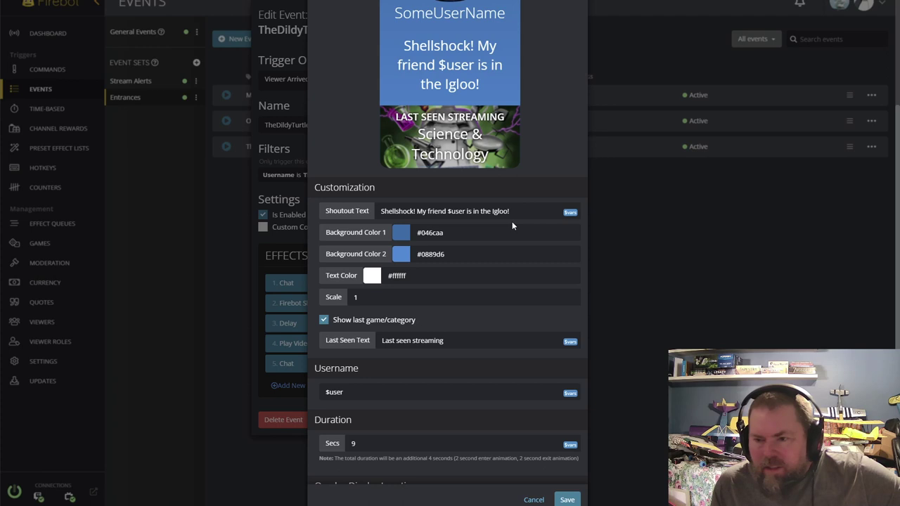
{"action": "scroll", "coordinate": [518, 249], "scroll_direction": "down", "scroll_amount": 1}
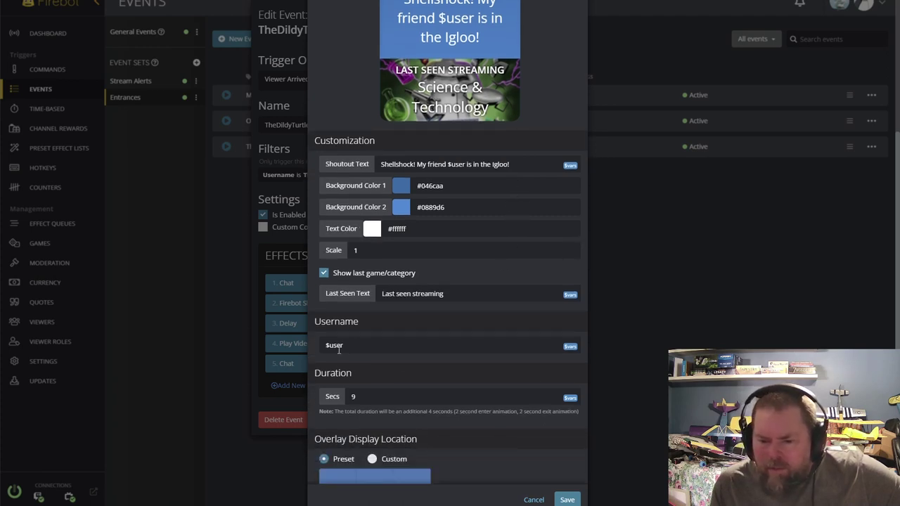
{"action": "scroll", "coordinate": [415, 83], "scroll_direction": "up", "scroll_amount": 2}
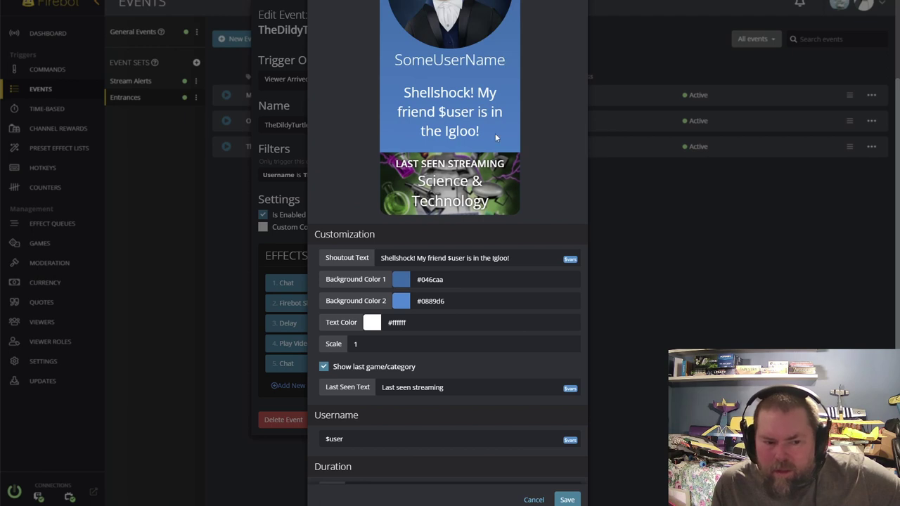
{"action": "scroll", "coordinate": [485, 169], "scroll_direction": "down", "scroll_amount": 2}
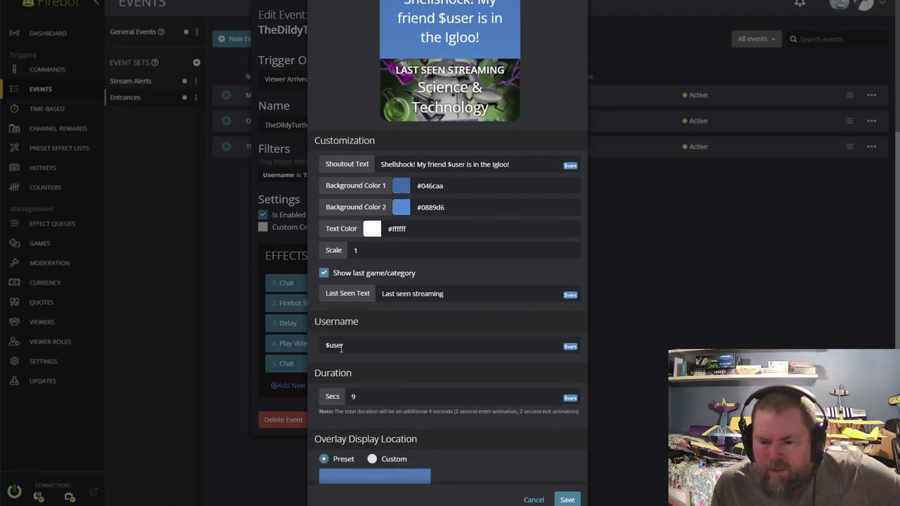
{"action": "scroll", "coordinate": [455, 352], "scroll_direction": "down", "scroll_amount": 1}
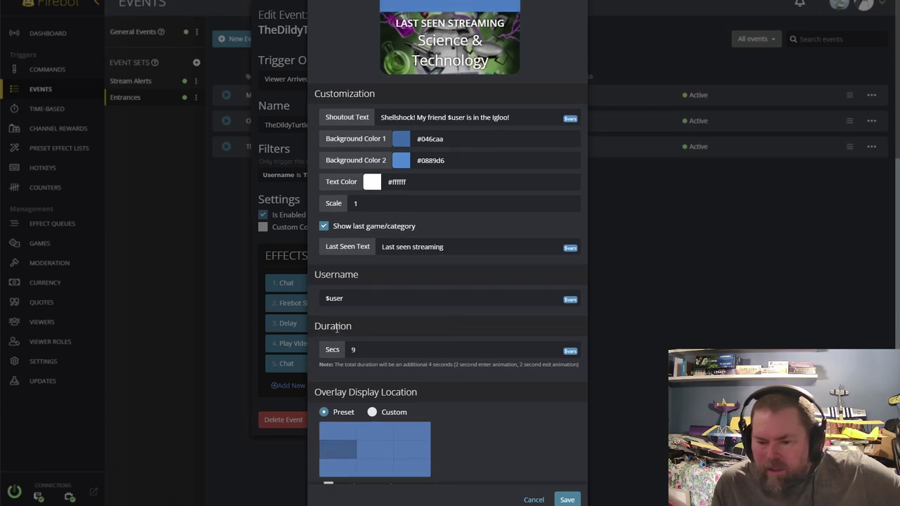
{"action": "scroll", "coordinate": [504, 373], "scroll_direction": "down", "scroll_amount": 2}
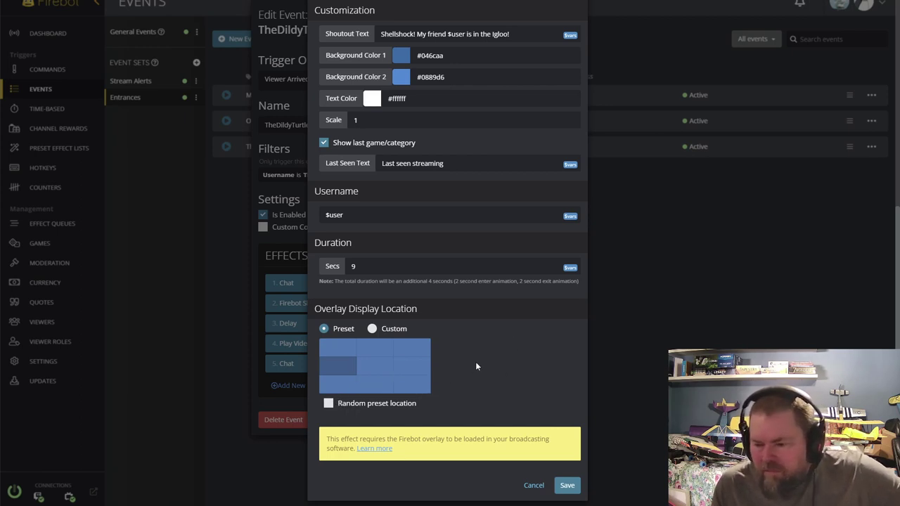
Save the Shoutout effect and confirm the Delay effect's 4-second duration.
{"action": "left_click", "coordinate": [568, 485]}
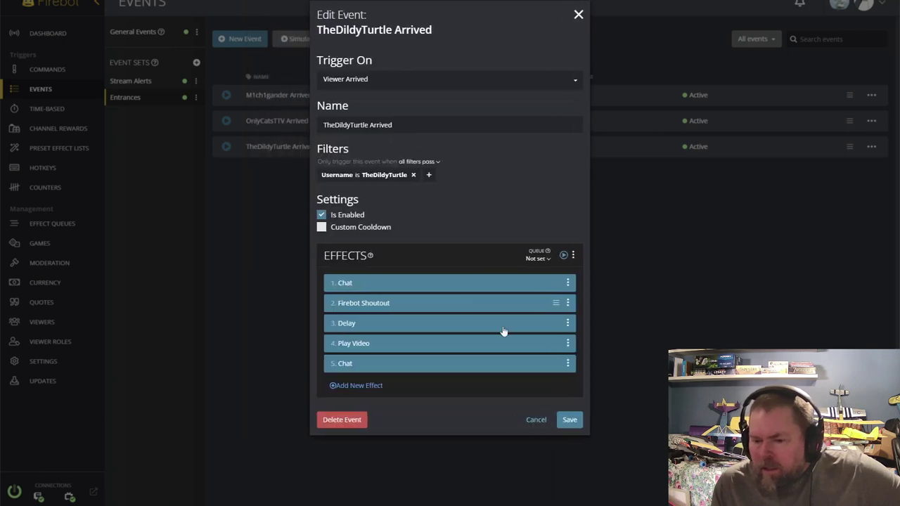
{"action": "left_click", "coordinate": [567, 323]}
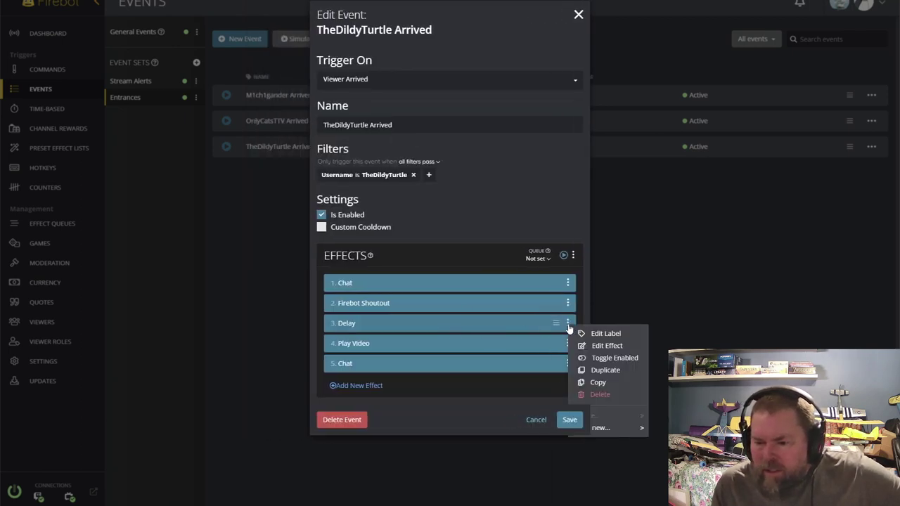
{"action": "left_click", "coordinate": [606, 346]}
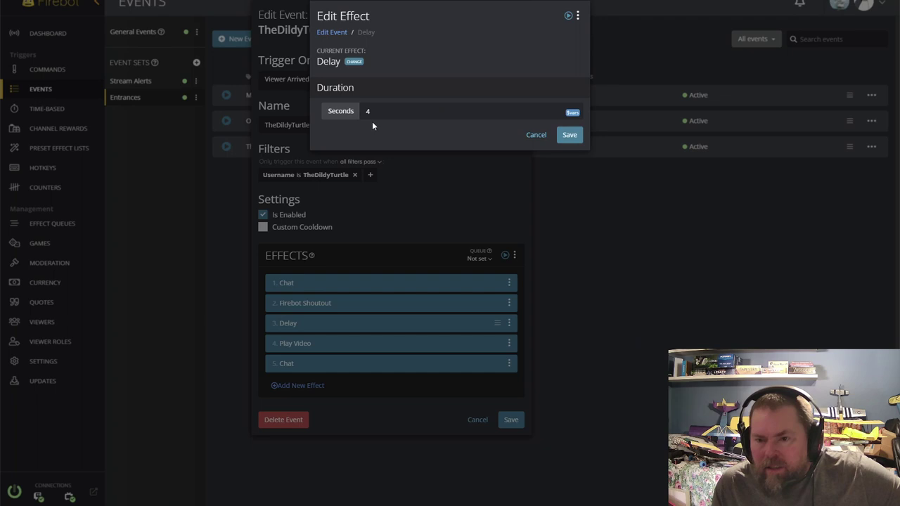
{"action": "left_click", "coordinate": [572, 135]}
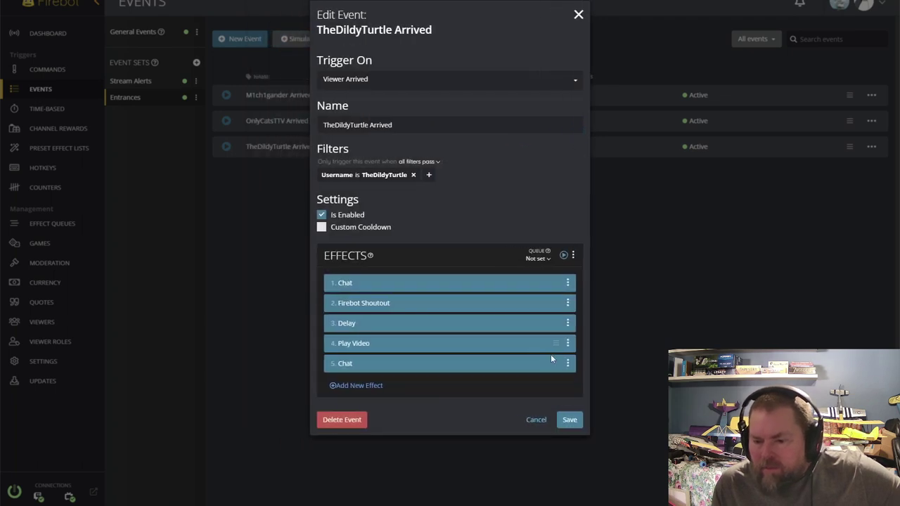
{"action": "left_click", "coordinate": [568, 343]}
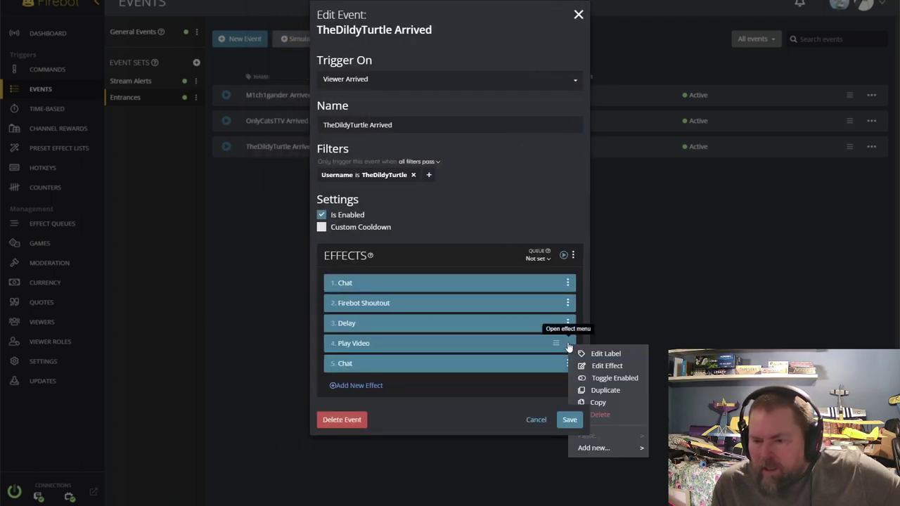
Show the Play Video effect's settings for the 6-second Turtle Splash.mp4 clip.
{"action": "left_click", "coordinate": [602, 367]}
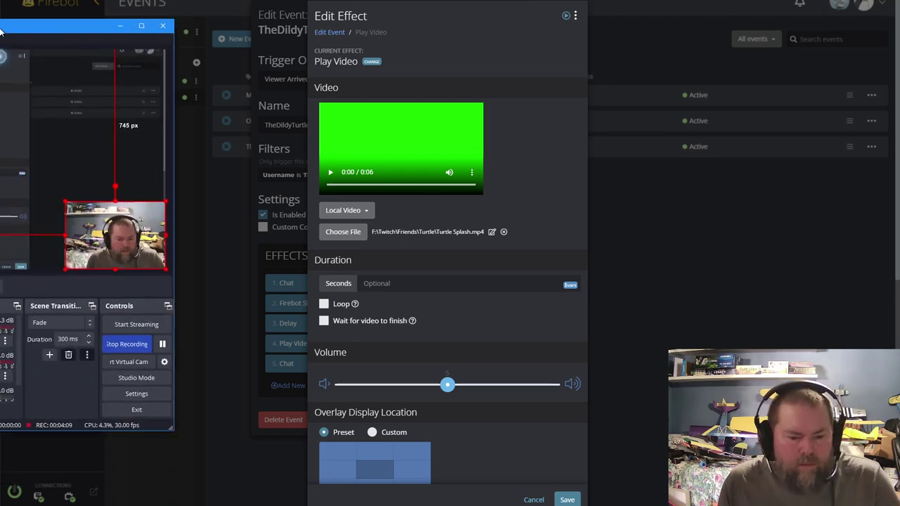
Reposition the OBS window, minimize it, and bring it back in front of Firebot.
{"action": "left_click_drag", "start_coordinate": [2, 44], "coordinate": [321, 41]}
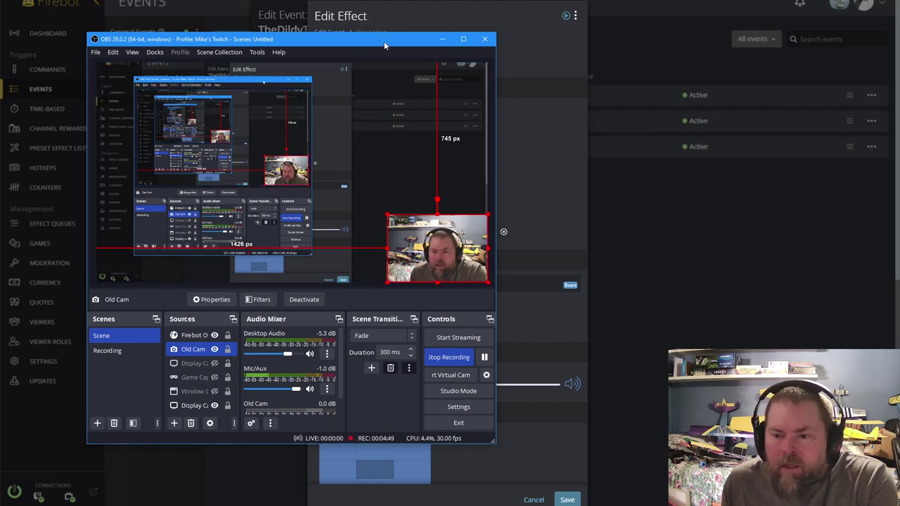
{"action": "left_click_drag", "start_coordinate": [383, 42], "coordinate": [320, 61]}
{"action": "left_click", "coordinate": [376, 58]}
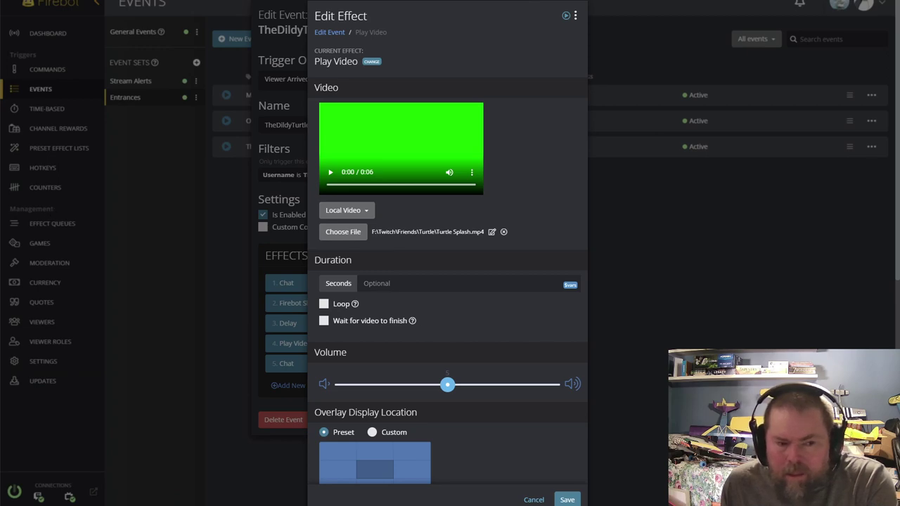
{"action": "key", "text": "alt+Tab"}
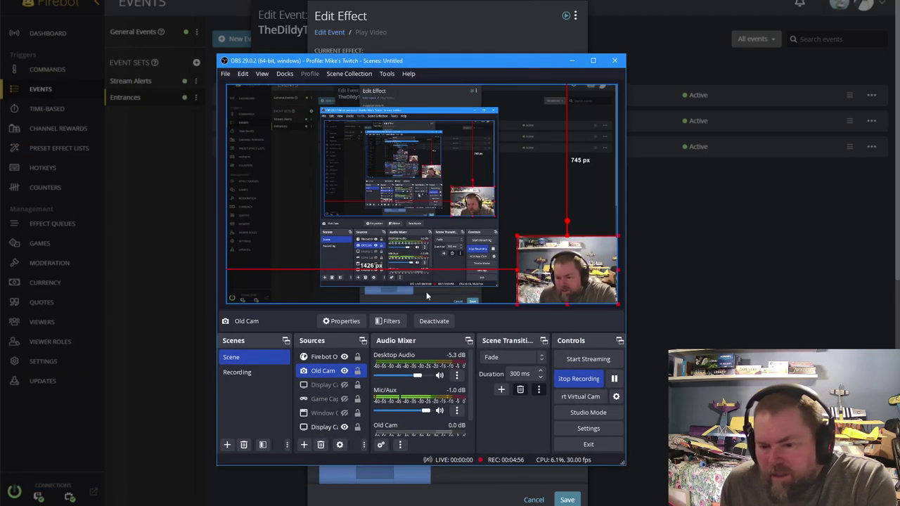
Review the Firebot Overlay source's green Chroma Key filter, then move OBS aside.
{"action": "left_click", "coordinate": [325, 358]}
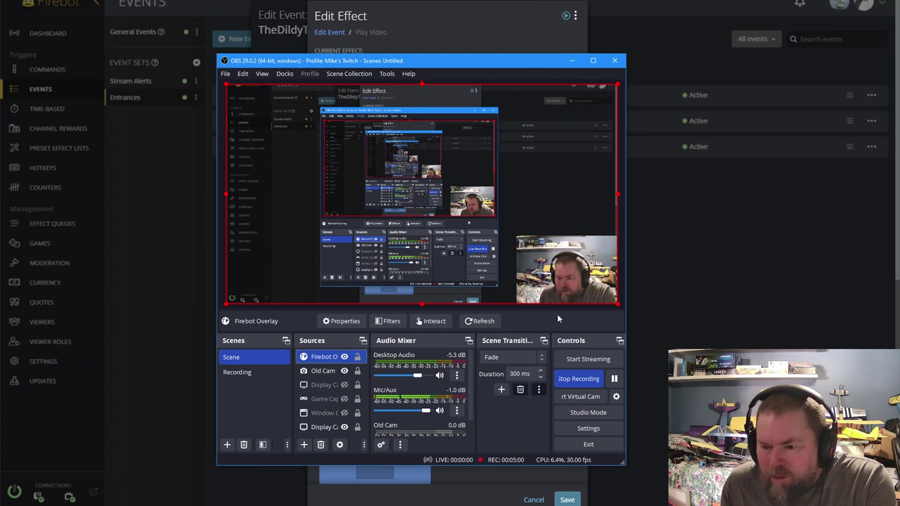
{"action": "left_click", "coordinate": [392, 321]}
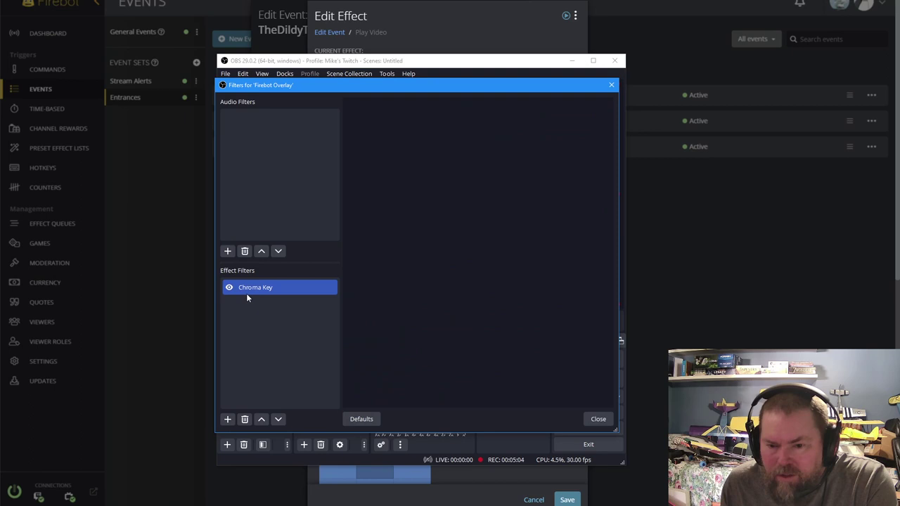
{"action": "left_click", "coordinate": [248, 289]}
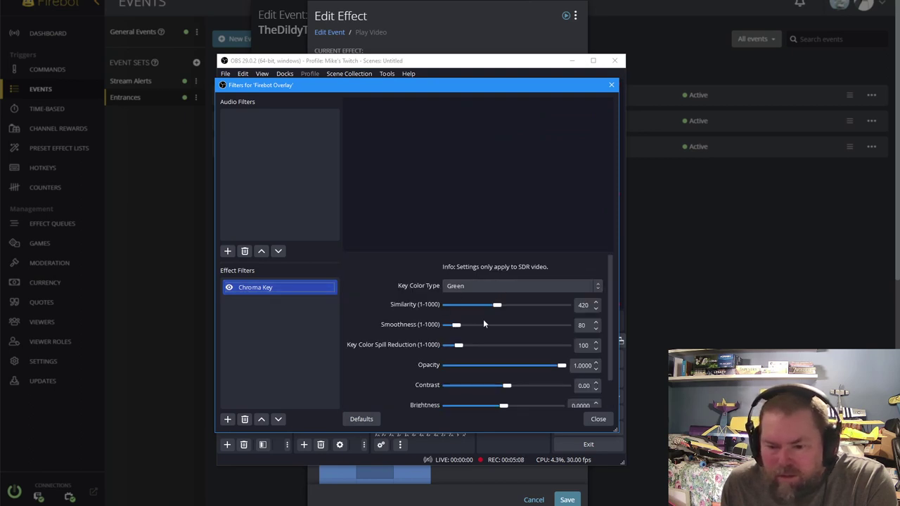
{"action": "left_click", "coordinate": [602, 421]}
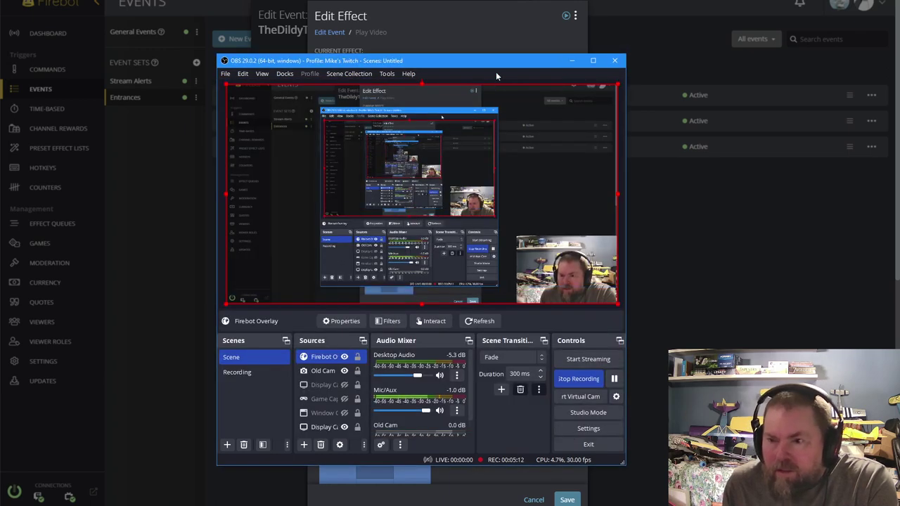
{"action": "left_click_drag", "start_coordinate": [492, 64], "coordinate": [0, 120]}
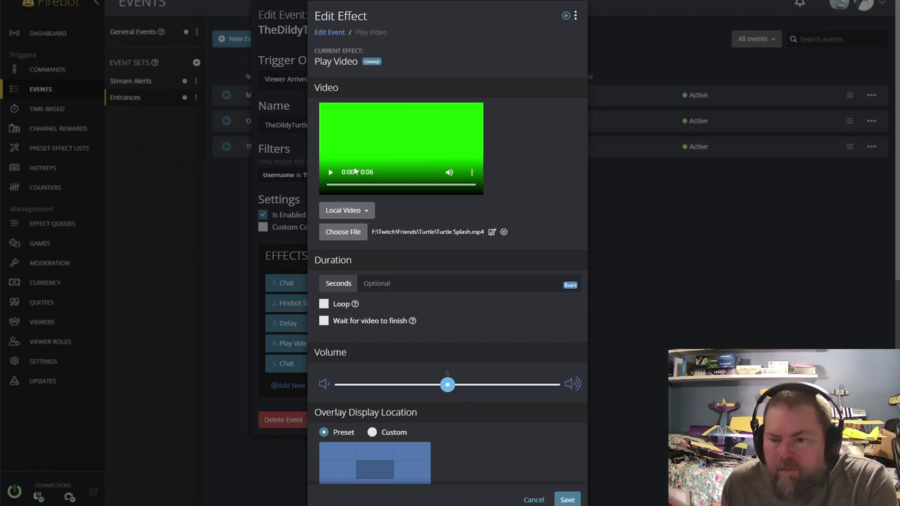
Preview the Turtle Splash clip, review Size and Animations, and save the Play Video effect.
{"action": "left_click", "coordinate": [330, 172]}
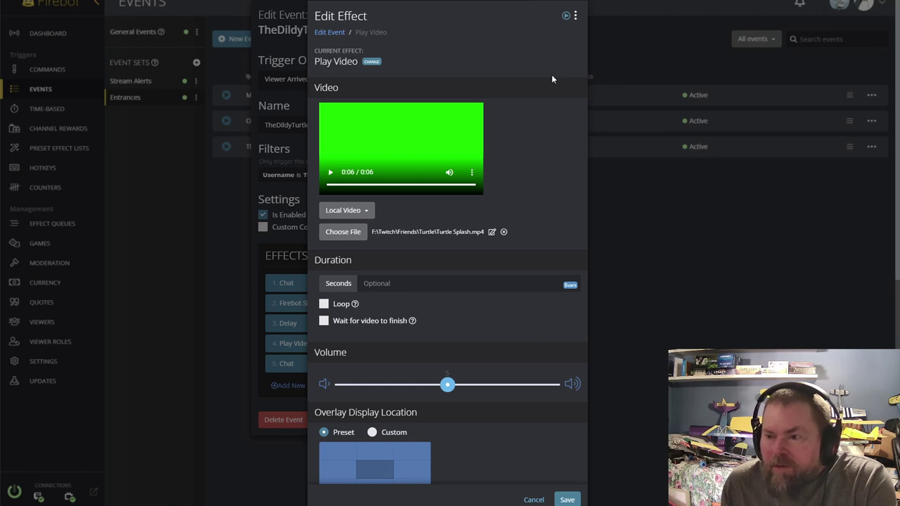
{"action": "scroll", "coordinate": [553, 198], "scroll_direction": "down", "scroll_amount": 2}
{"action": "scroll", "coordinate": [562, 367], "scroll_direction": "down", "scroll_amount": 2}
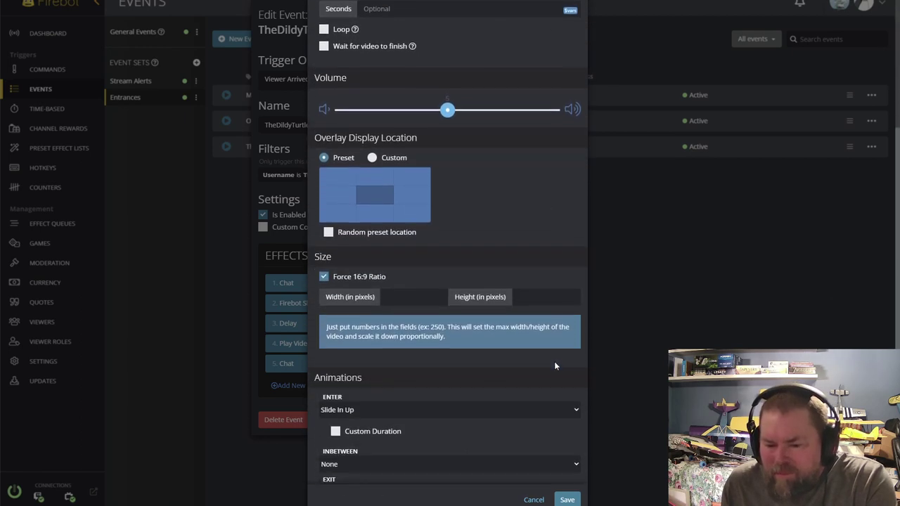
{"action": "scroll", "coordinate": [428, 464], "scroll_direction": "down", "scroll_amount": 2}
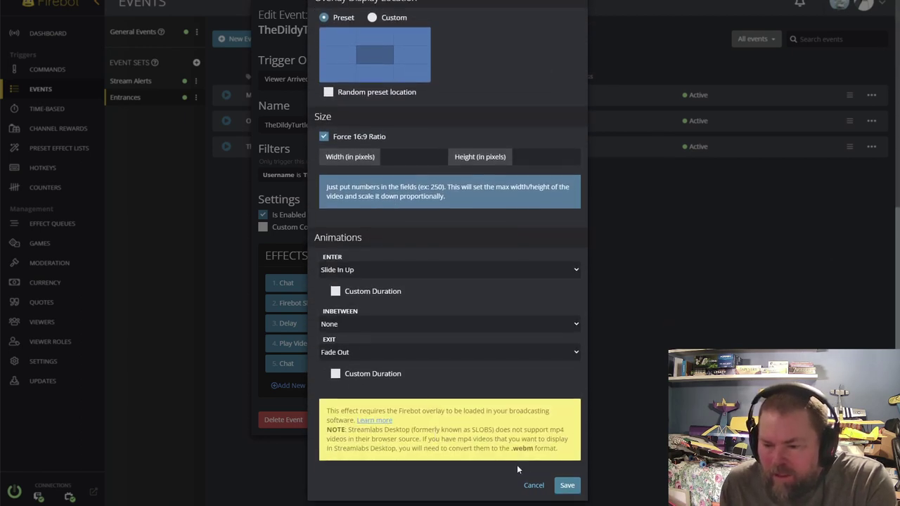
{"action": "left_click", "coordinate": [567, 485]}
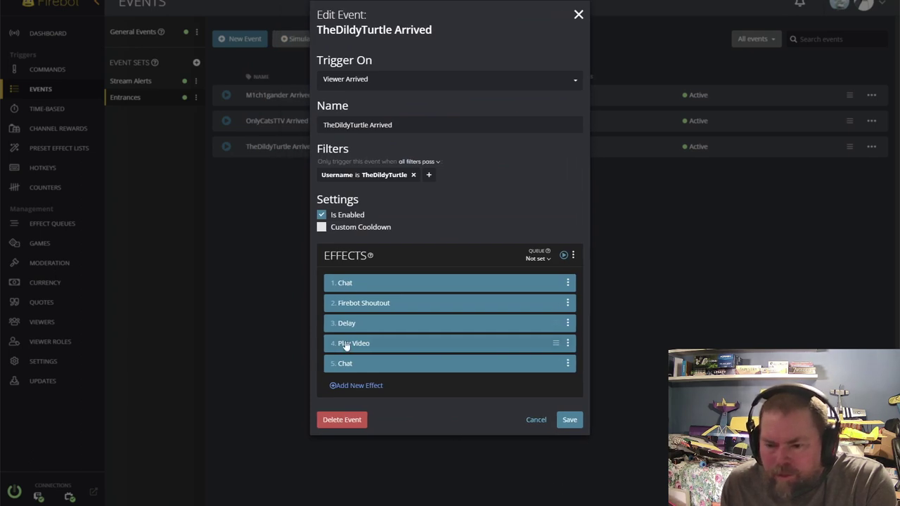
Review the last Chat effect's shout-out promo message, then save the arrival event.
{"action": "left_click", "coordinate": [568, 365]}
{"action": "left_click", "coordinate": [587, 276]}
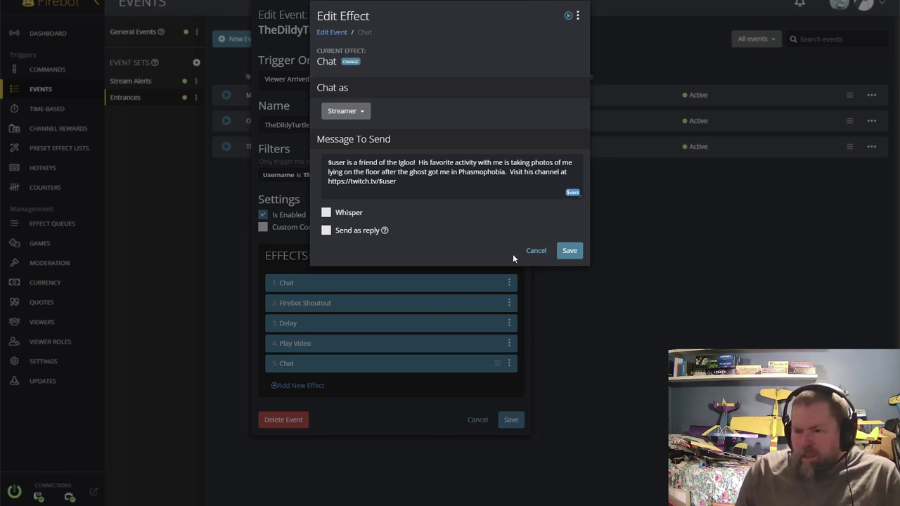
{"action": "left_click", "coordinate": [569, 251]}
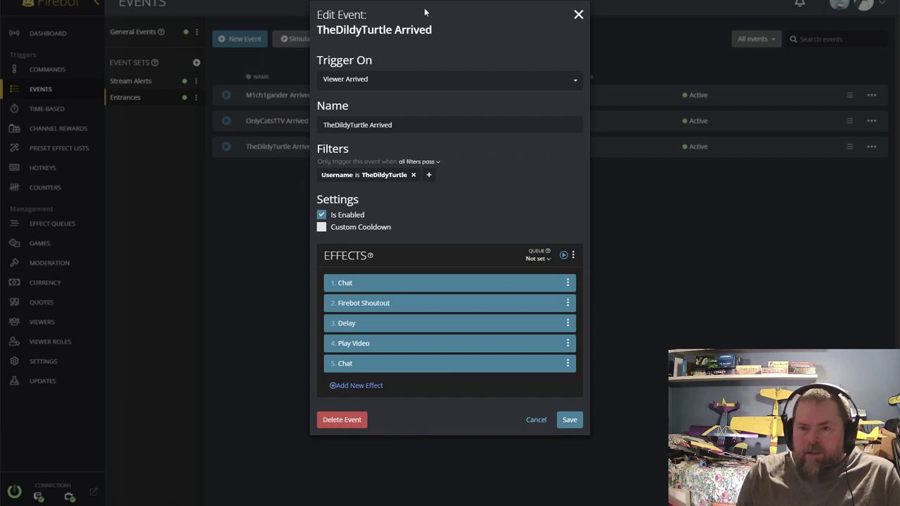
{"action": "left_click_drag", "start_coordinate": [424, 13], "coordinate": [507, 37]}
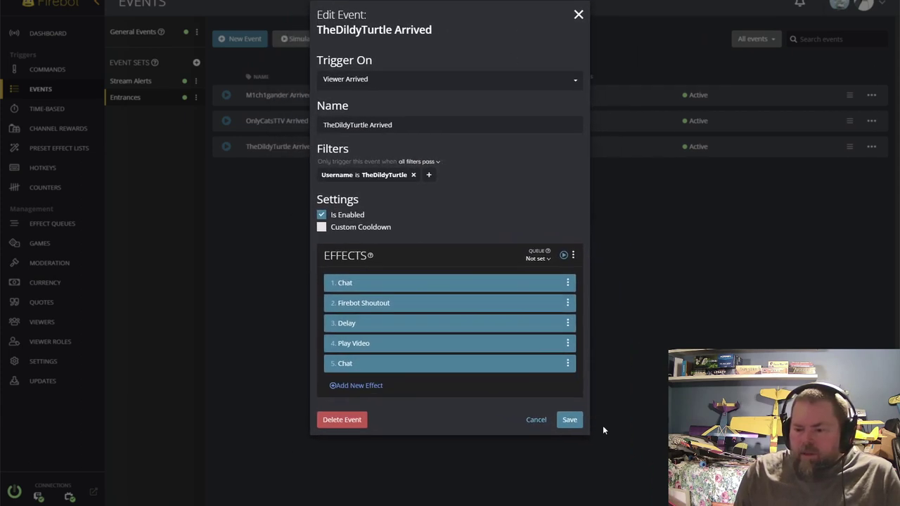
{"action": "left_click", "coordinate": [571, 422]}
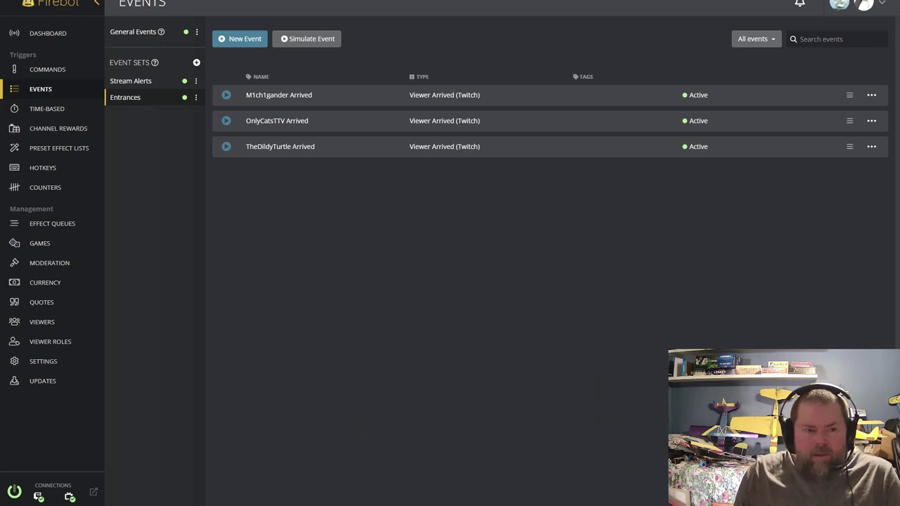
Arrange the OBS and Firebot windows to uncover the third Entrances event.
{"action": "left_click_drag", "start_coordinate": [0, 106], "coordinate": [430, 184]}
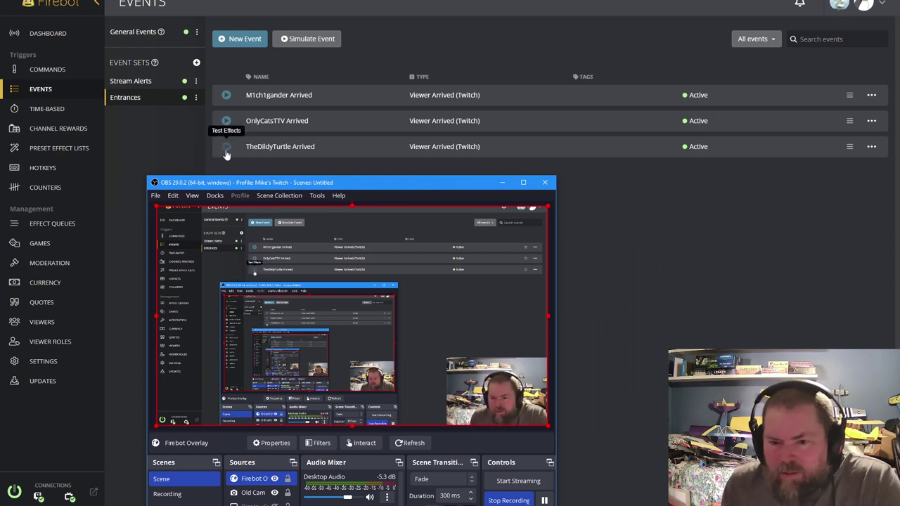
{"action": "left_click_drag", "start_coordinate": [396, 187], "coordinate": [387, 192]}
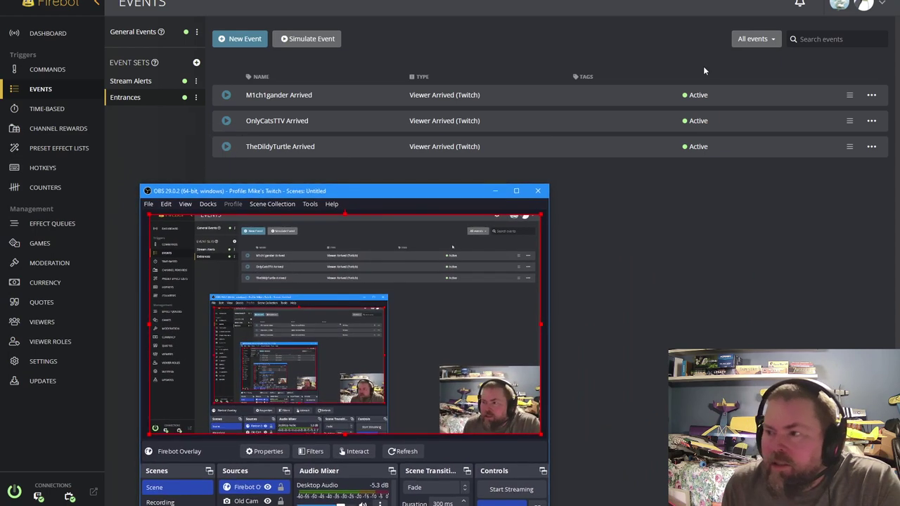
{"action": "left_click", "coordinate": [601, 135]}
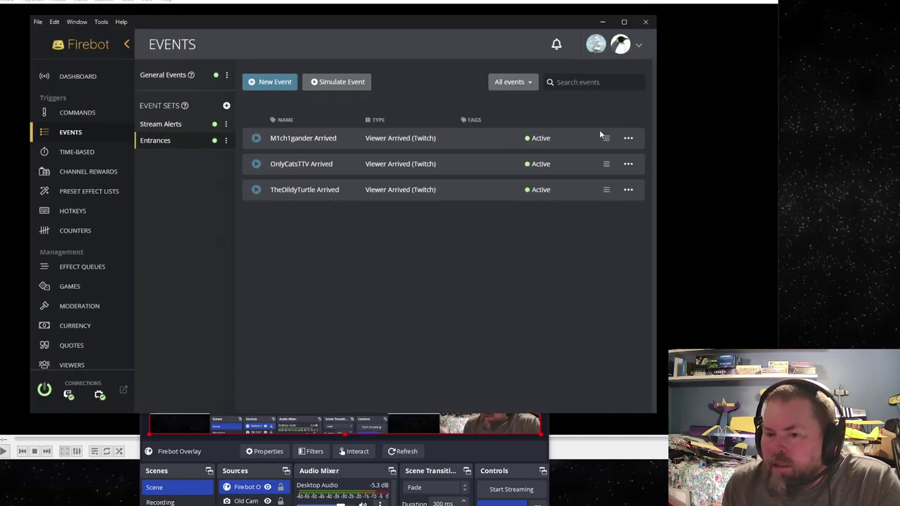
{"action": "left_click", "coordinate": [466, 457]}
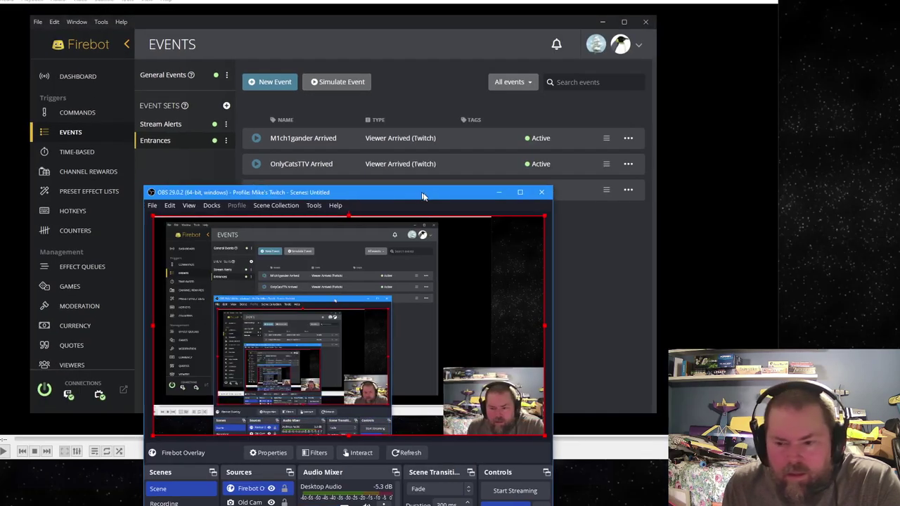
{"action": "left_click_drag", "start_coordinate": [417, 190], "coordinate": [677, 196]}
{"action": "left_click_drag", "start_coordinate": [742, 172], "coordinate": [770, 201]}
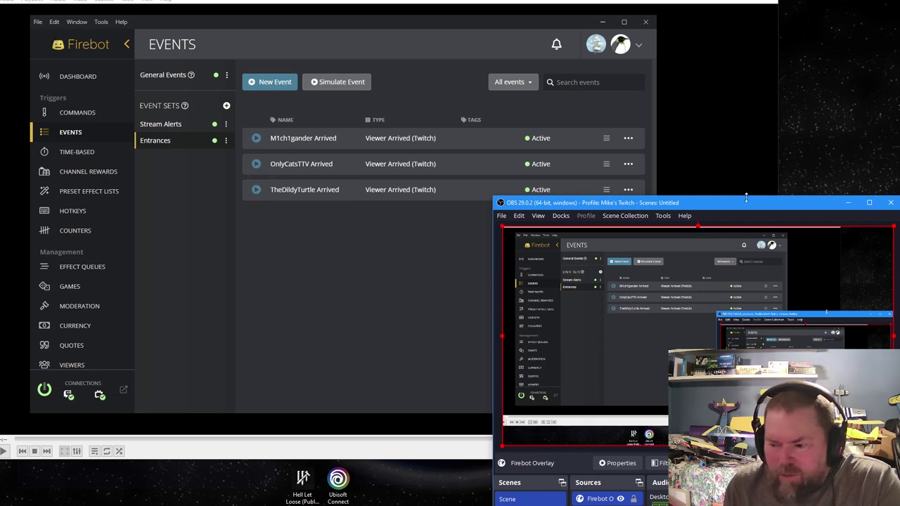
Test-fire the arrival event twice, watching the overlay in OBS, then move OBS away.
{"action": "left_click", "coordinate": [256, 190]}
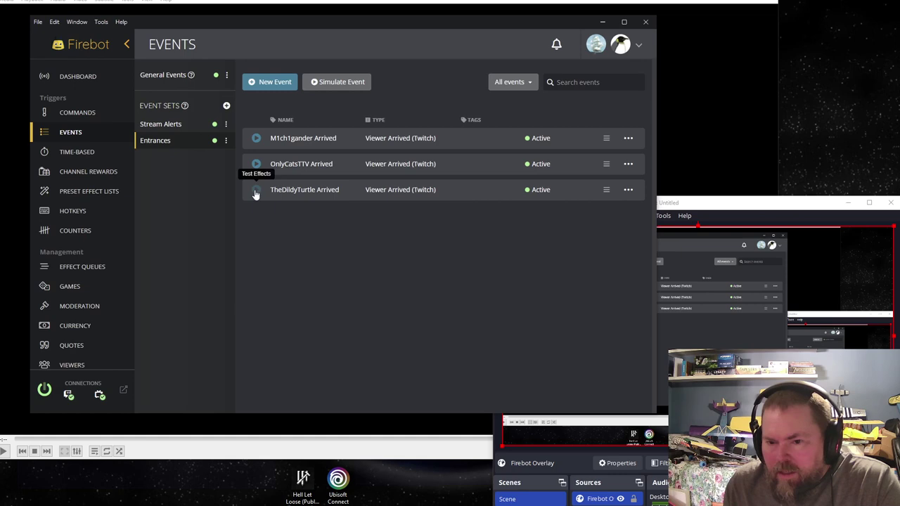
{"action": "left_click", "coordinate": [750, 204]}
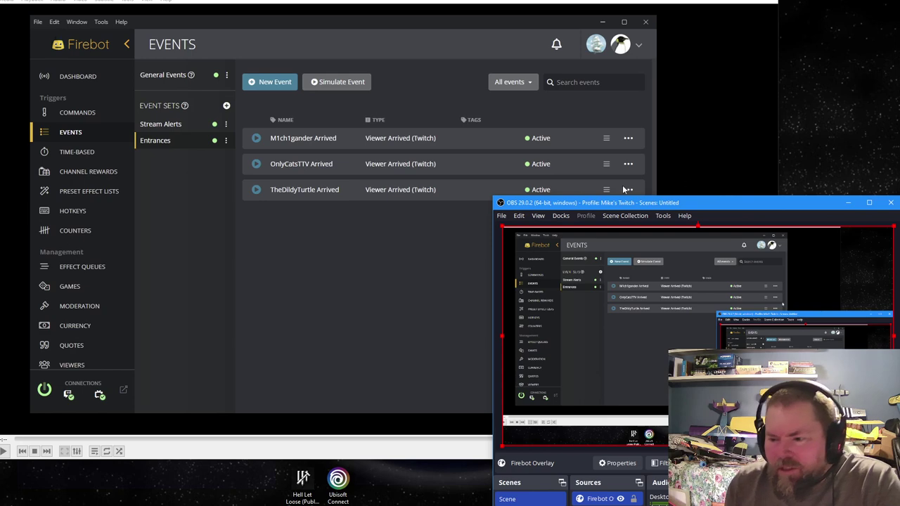
{"action": "left_click", "coordinate": [419, 296]}
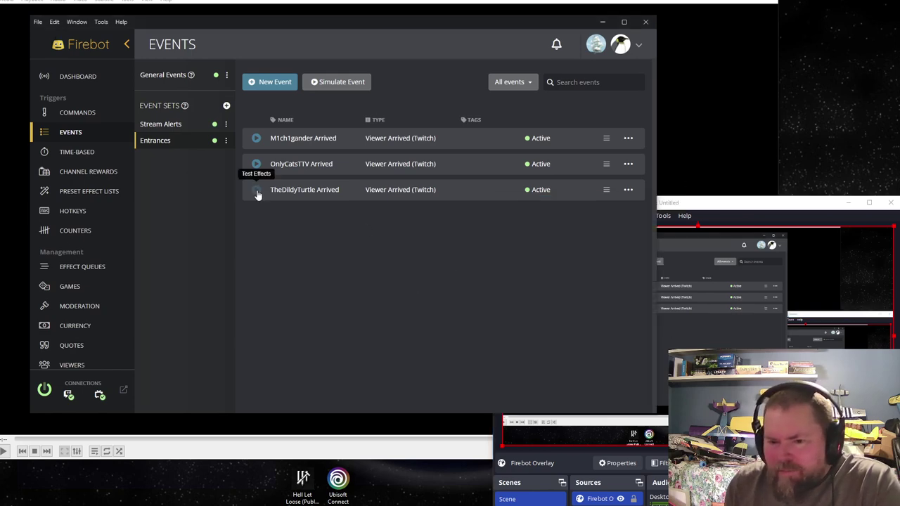
{"action": "left_click", "coordinate": [709, 211]}
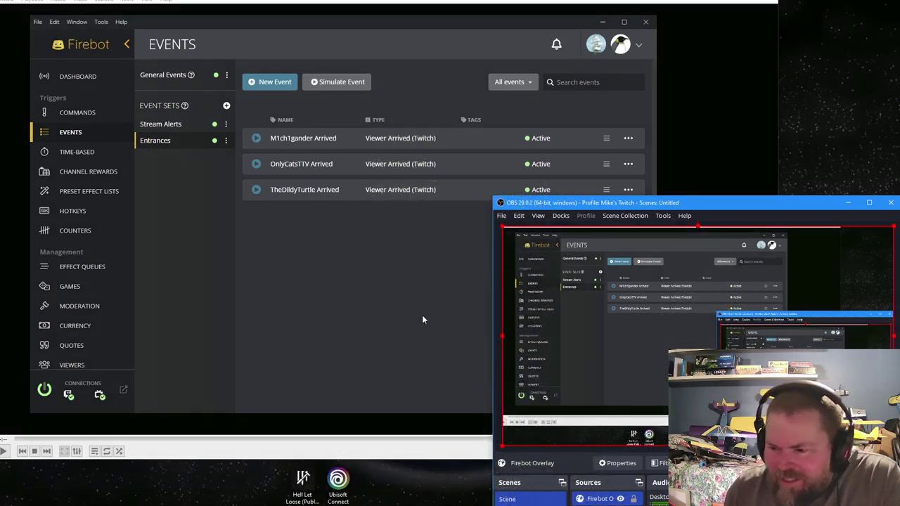
{"action": "left_click_drag", "start_coordinate": [724, 204], "coordinate": [0, 204]}
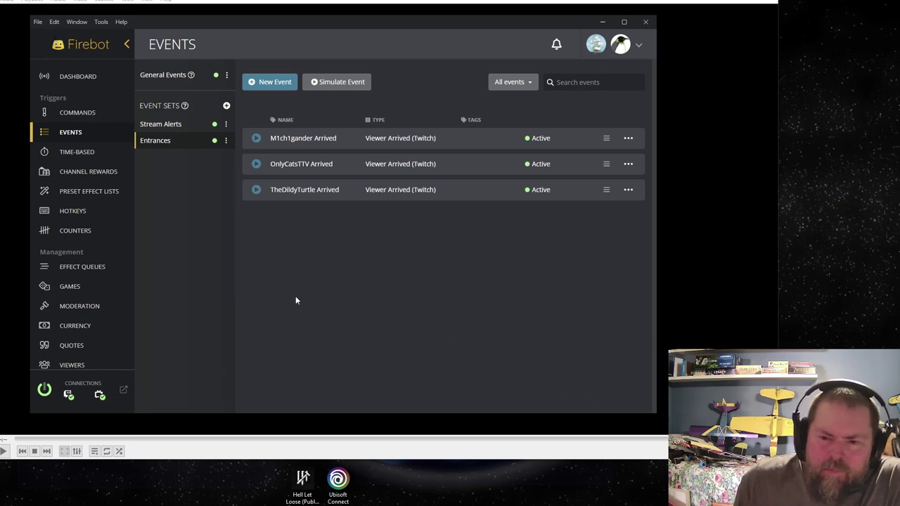
Open the !so command for editing from the custom commands list.
{"action": "left_click", "coordinate": [79, 115]}
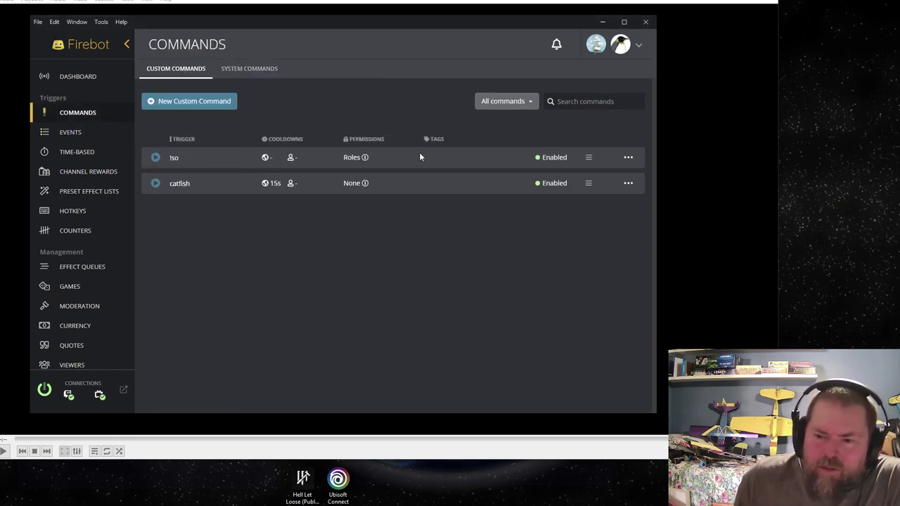
{"action": "left_click", "coordinate": [628, 157]}
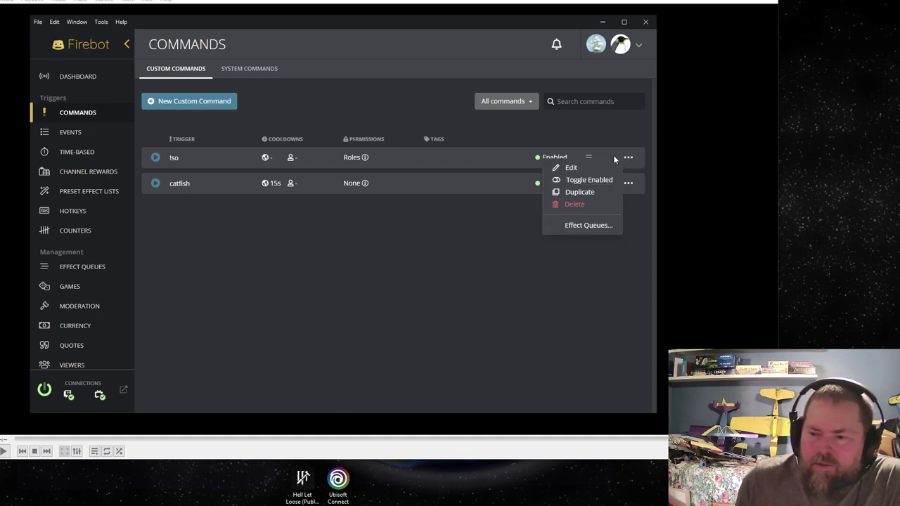
{"action": "left_click", "coordinate": [570, 168]}
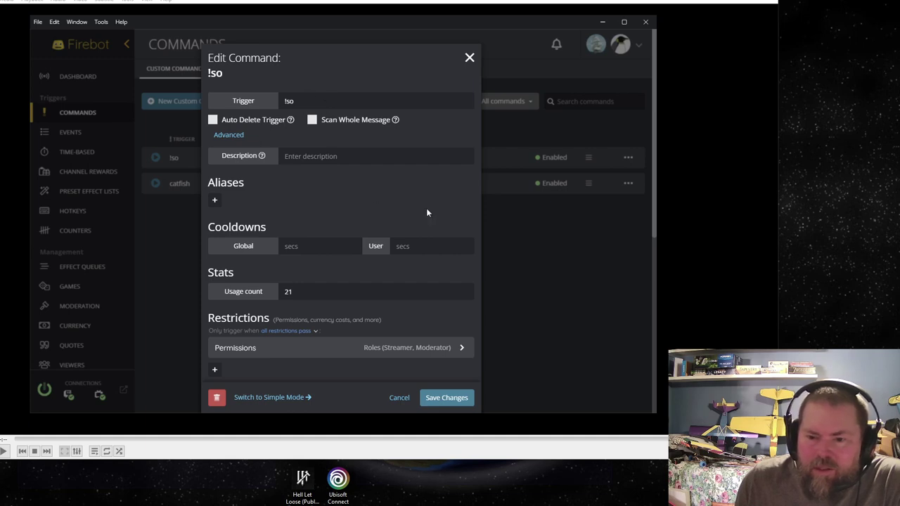
{"action": "scroll", "coordinate": [426, 211], "scroll_direction": "down", "scroll_amount": 3}
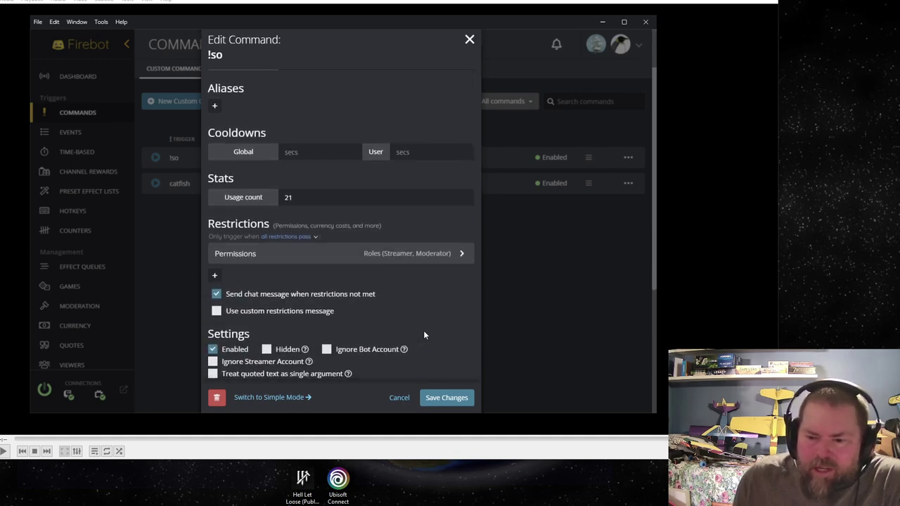
{"action": "scroll", "coordinate": [424, 333], "scroll_direction": "down", "scroll_amount": 2}
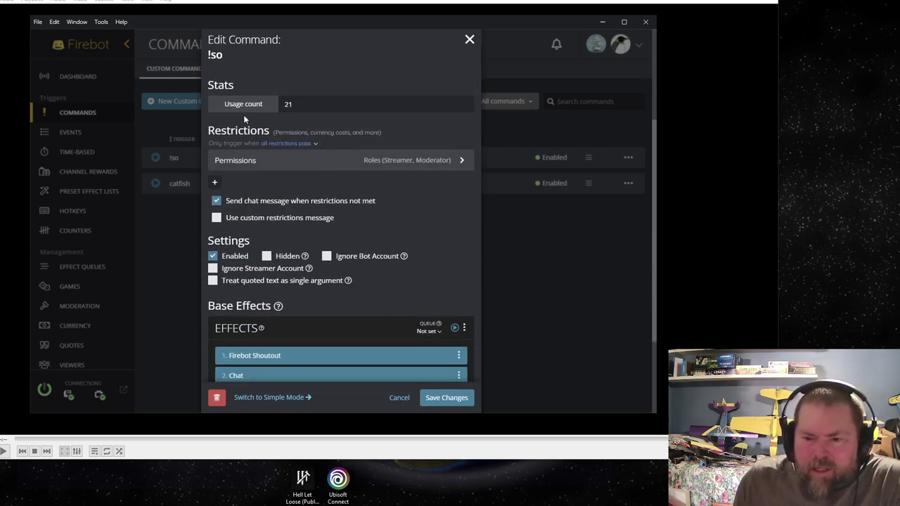
{"action": "scroll", "coordinate": [424, 204], "scroll_direction": "down", "scroll_amount": 1}
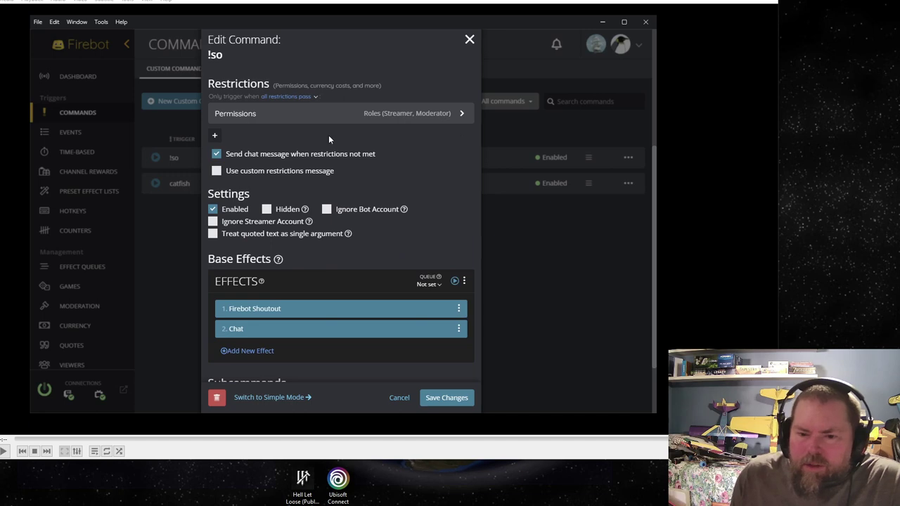
Review the !so permissions restriction allowing only Streamer and Moderator roles.
{"action": "left_click", "coordinate": [216, 135]}
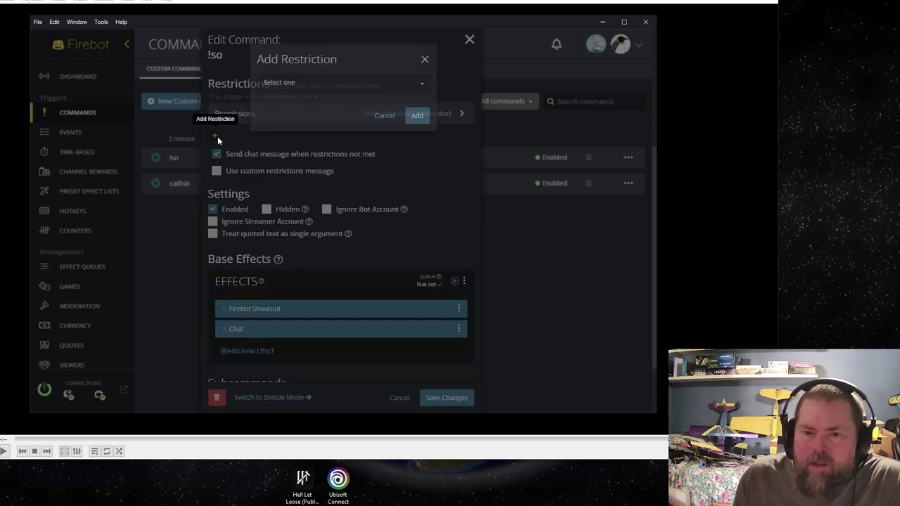
{"action": "left_click", "coordinate": [416, 83]}
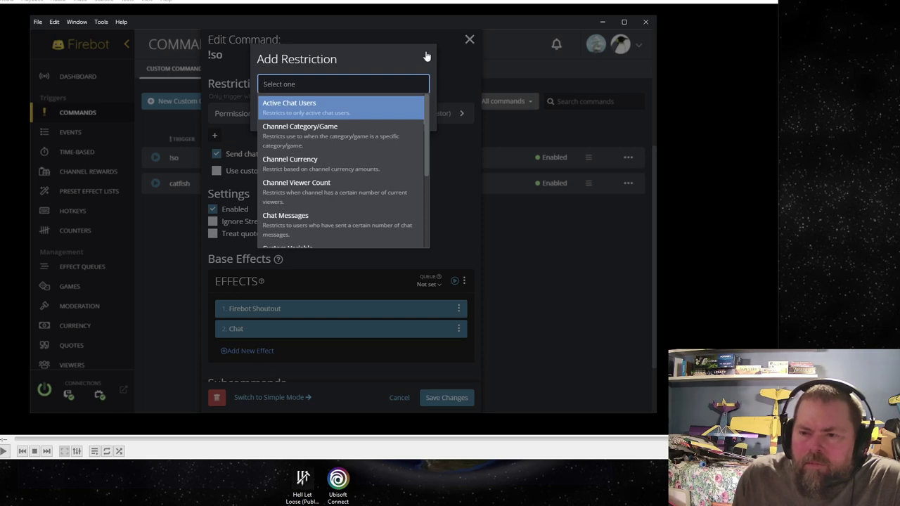
{"action": "left_click", "coordinate": [424, 59]}
{"action": "left_click", "coordinate": [461, 113]}
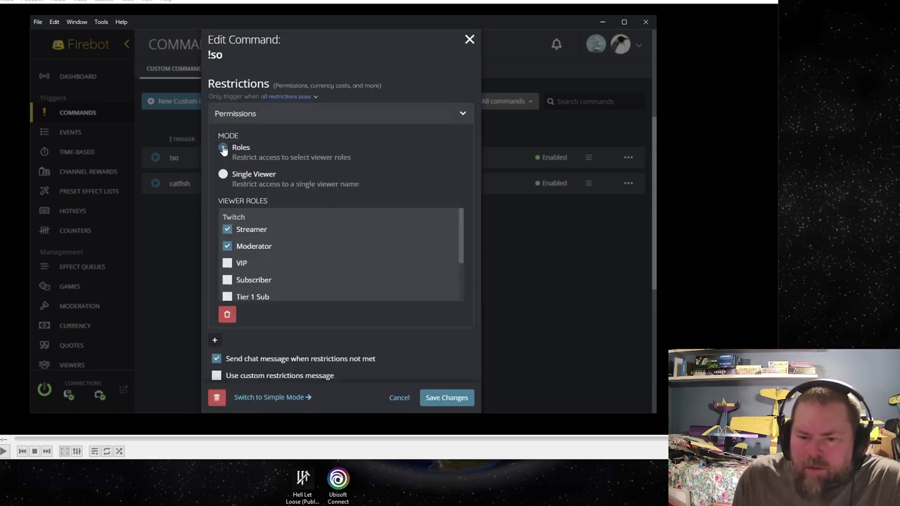
{"action": "left_click", "coordinate": [461, 114]}
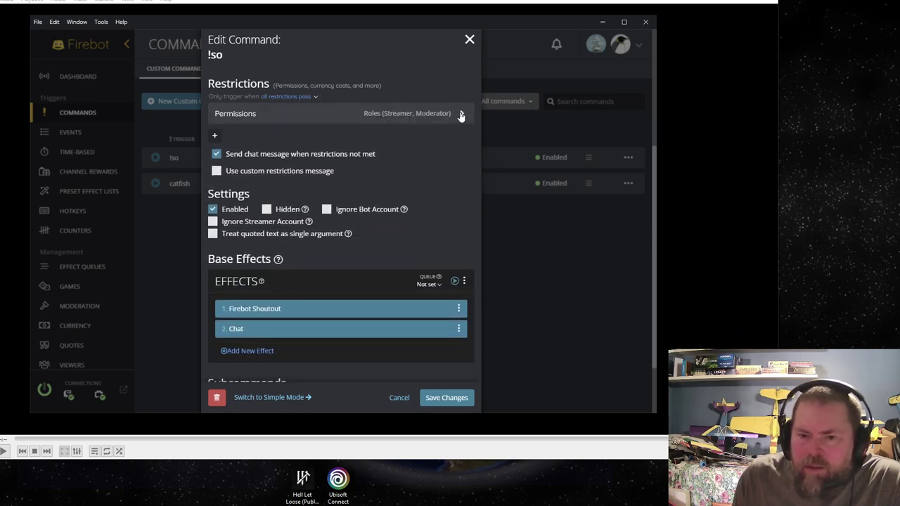
{"action": "scroll", "coordinate": [448, 187], "scroll_direction": "down", "scroll_amount": 2}
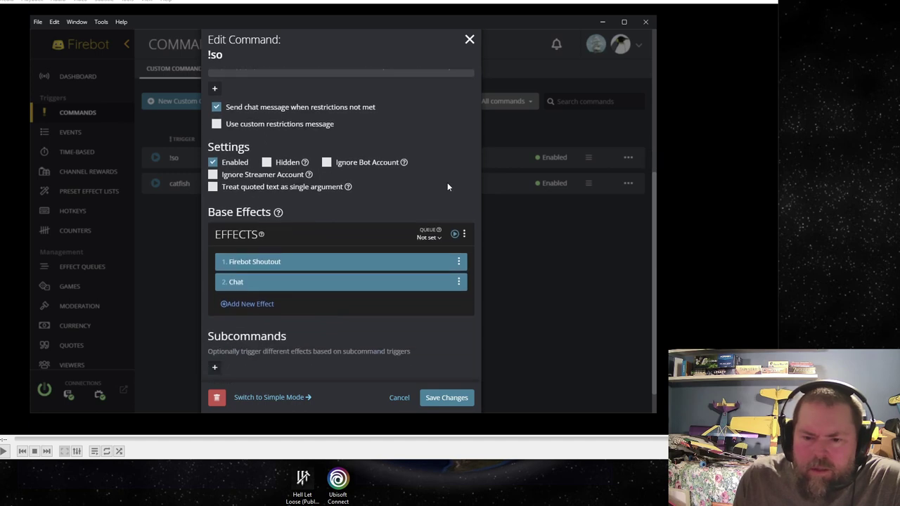
{"action": "scroll", "coordinate": [296, 193], "scroll_direction": "down", "scroll_amount": 1}
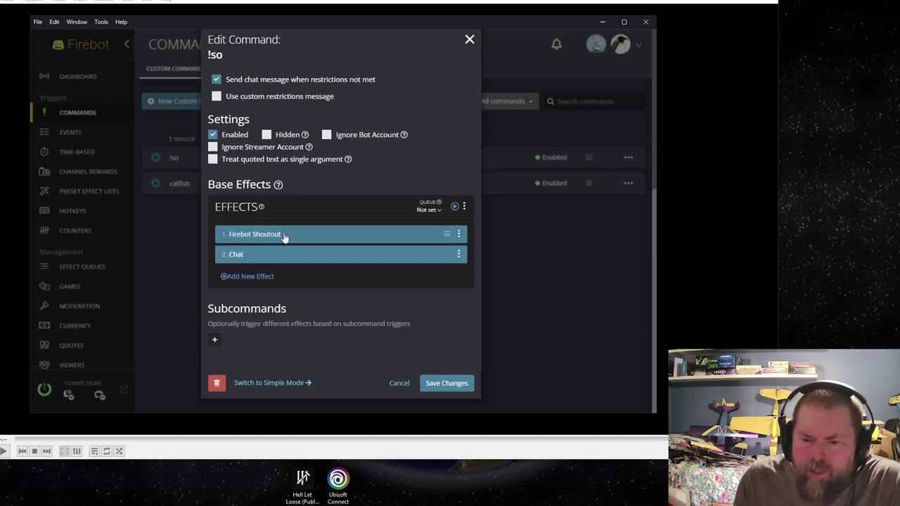
{"action": "left_click", "coordinate": [459, 235]}
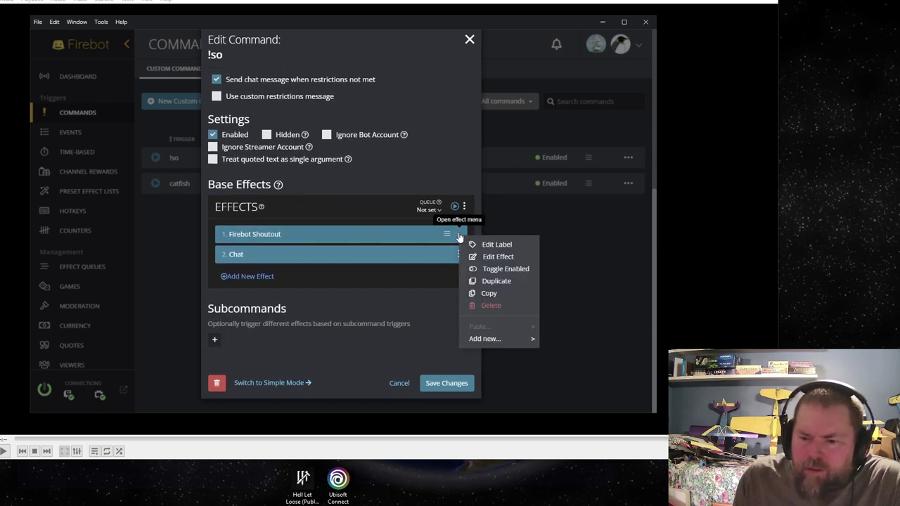
Review and save the !so command's Firebot Shoutout effect settings.
{"action": "left_click", "coordinate": [497, 256]}
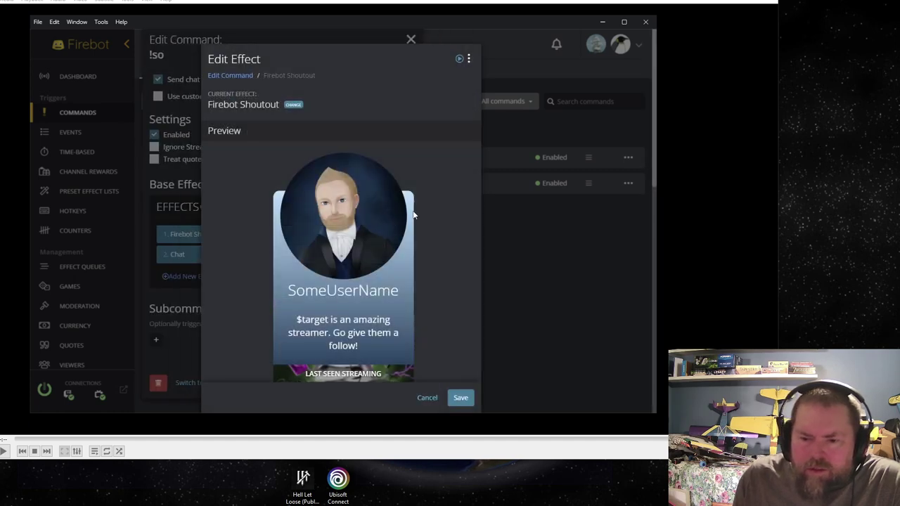
{"action": "scroll", "coordinate": [450, 227], "scroll_direction": "down", "scroll_amount": 5}
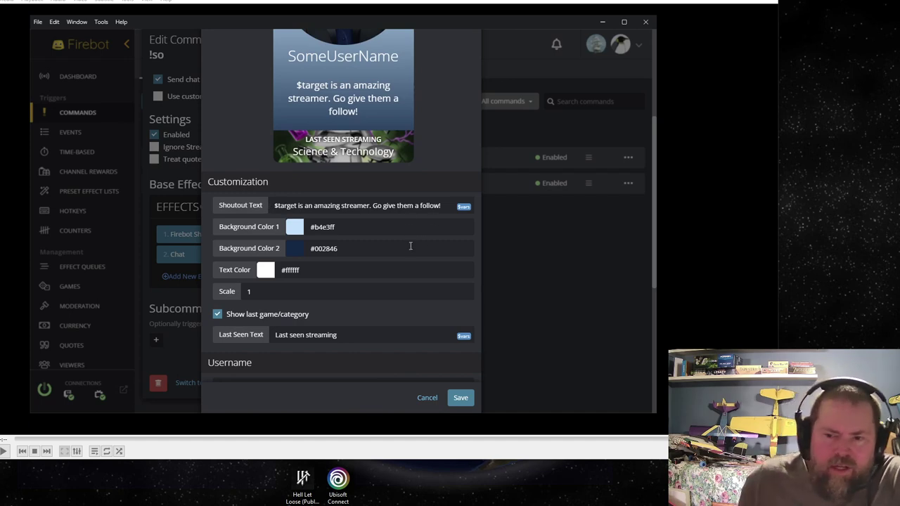
{"action": "scroll", "coordinate": [414, 249], "scroll_direction": "down", "scroll_amount": 1}
{"action": "scroll", "coordinate": [402, 253], "scroll_direction": "down", "scroll_amount": 4}
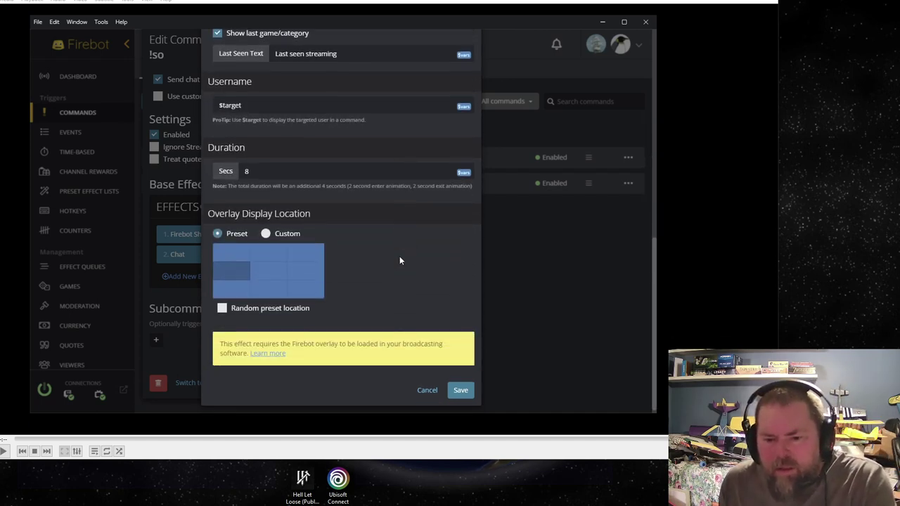
{"action": "scroll", "coordinate": [388, 281], "scroll_direction": "up", "scroll_amount": 10}
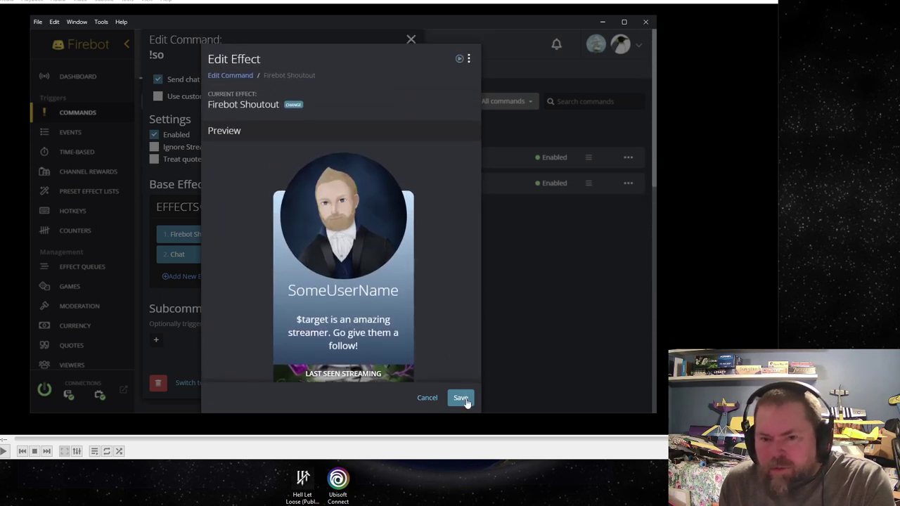
{"action": "left_click", "coordinate": [460, 398]}
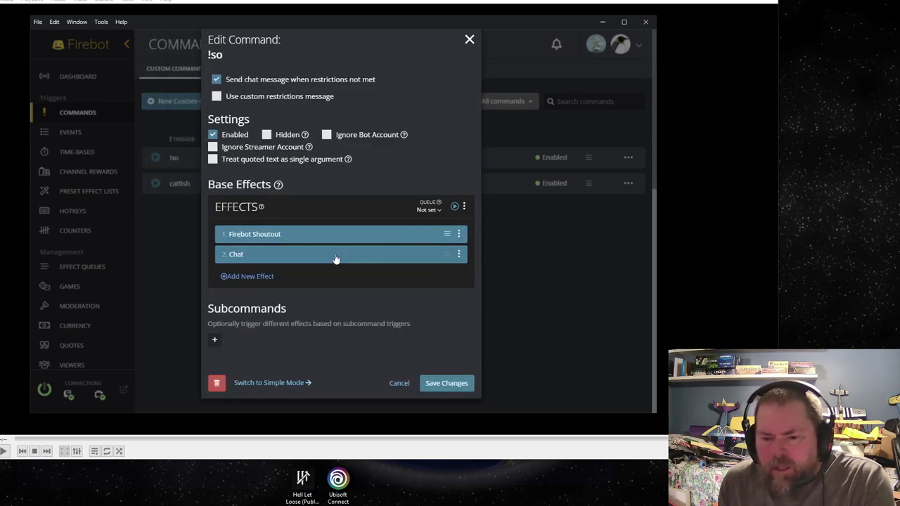
Check the Chat message '$target is in the Igloo!' and close the !so editor.
{"action": "left_click", "coordinate": [459, 255]}
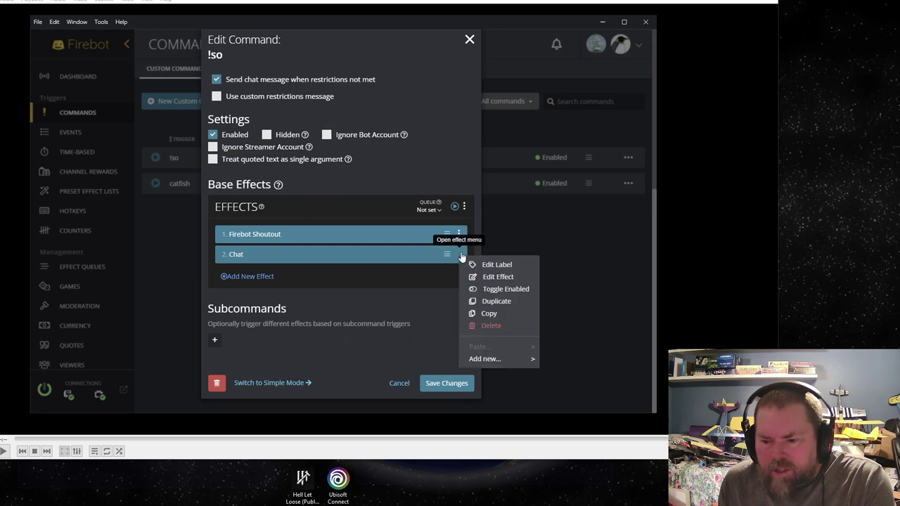
{"action": "left_click", "coordinate": [495, 277]}
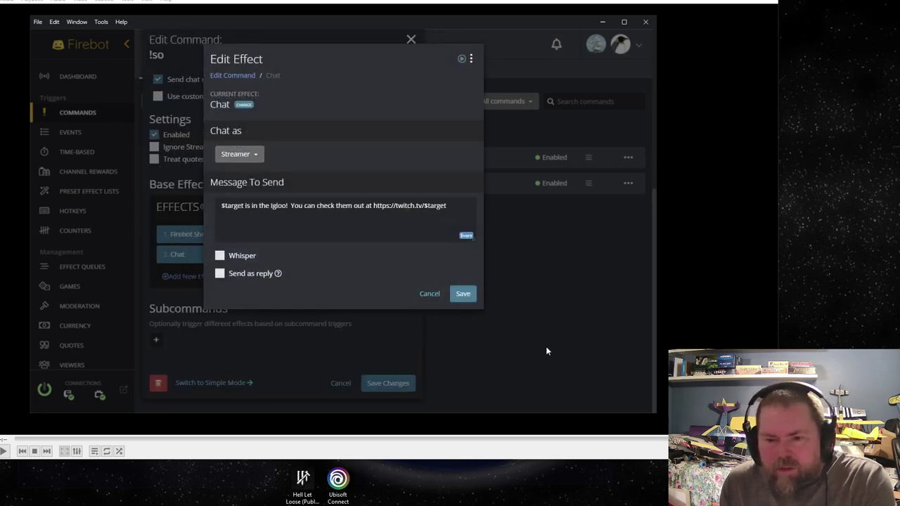
{"action": "left_click", "coordinate": [462, 295]}
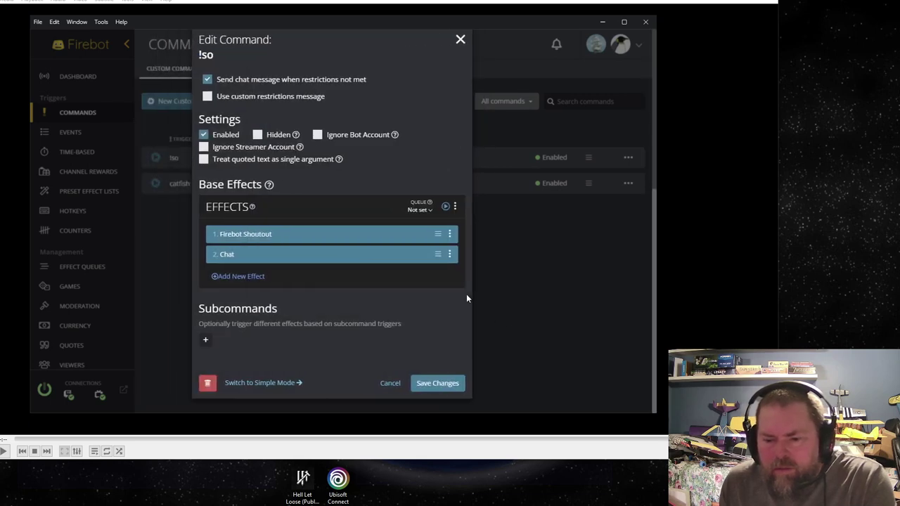
{"action": "left_click", "coordinate": [469, 41]}
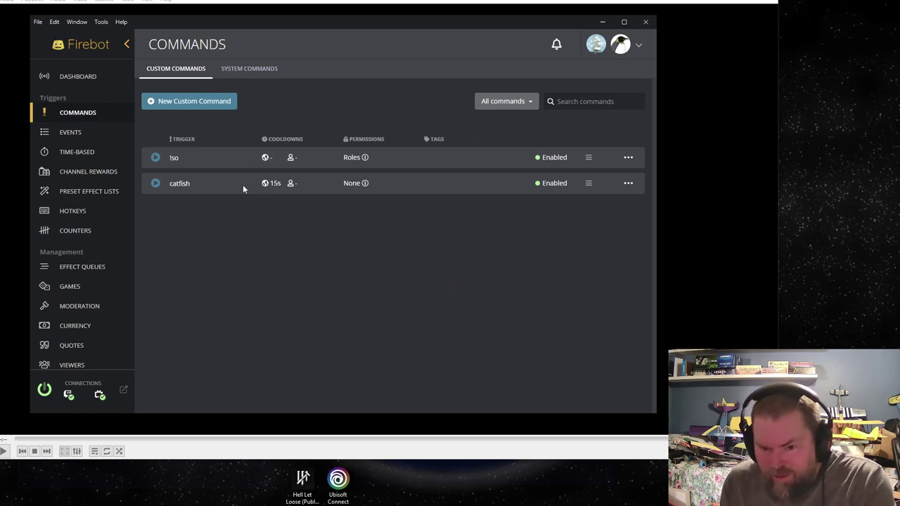
Check the catfish command's 15-second cooldown, custom cooldown message and Play Video effect, then save it.
{"action": "left_click", "coordinate": [628, 183]}
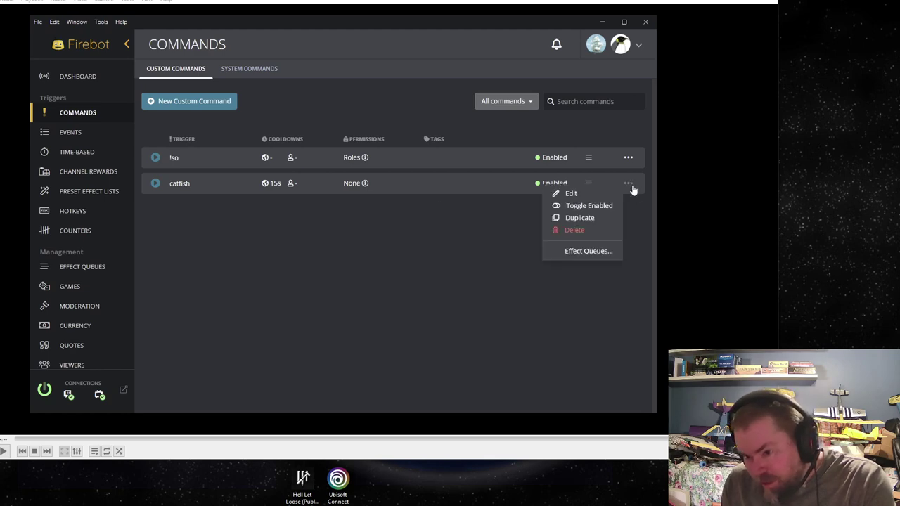
{"action": "left_click", "coordinate": [572, 194]}
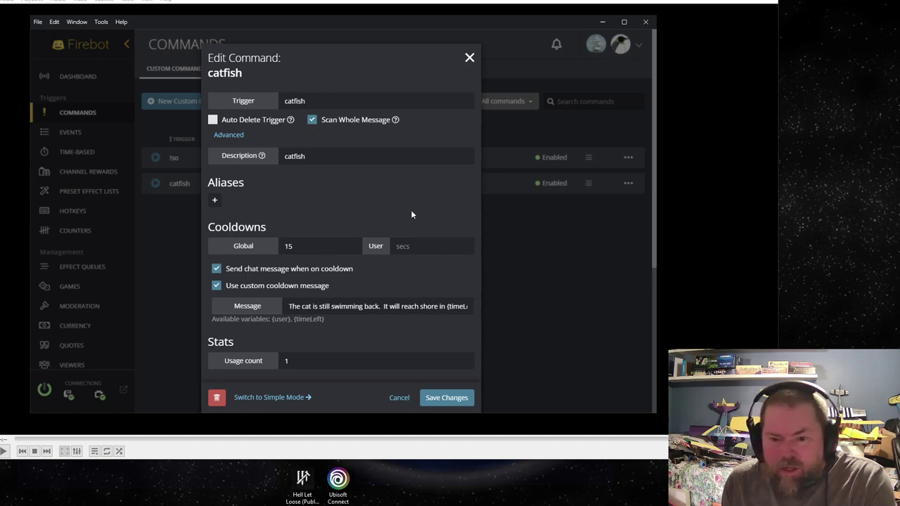
{"action": "scroll", "coordinate": [420, 208], "scroll_direction": "down", "scroll_amount": 3}
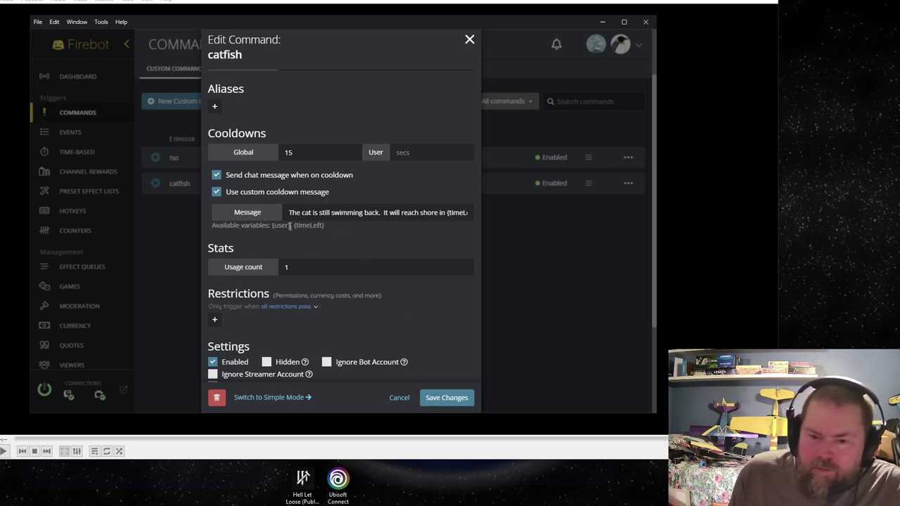
{"action": "scroll", "coordinate": [322, 203], "scroll_direction": "up", "scroll_amount": 3}
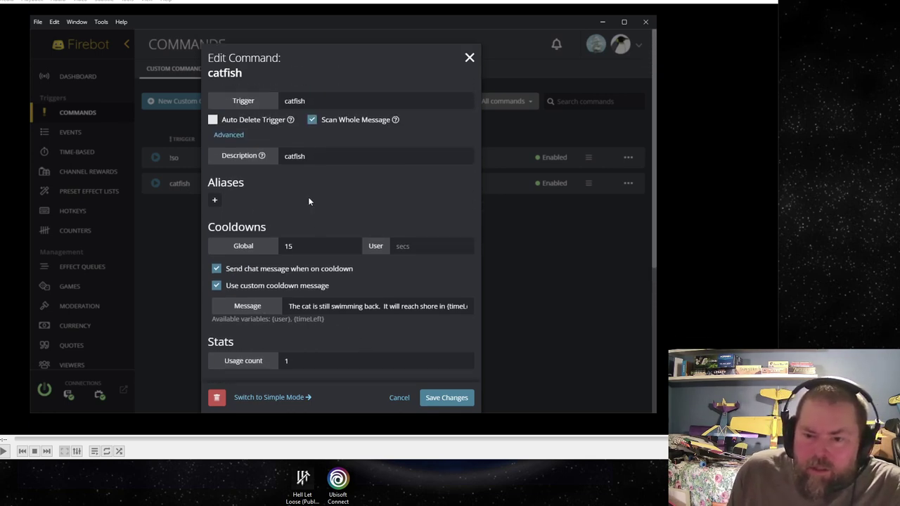
{"action": "scroll", "coordinate": [297, 232], "scroll_direction": "down", "scroll_amount": 2}
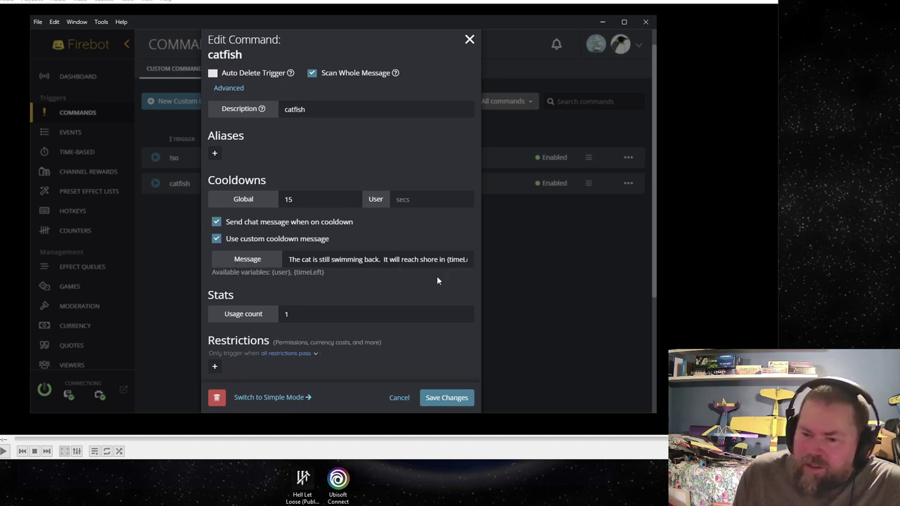
{"action": "scroll", "coordinate": [422, 283], "scroll_direction": "down", "scroll_amount": 1}
{"action": "scroll", "coordinate": [418, 286], "scroll_direction": "down", "scroll_amount": 3}
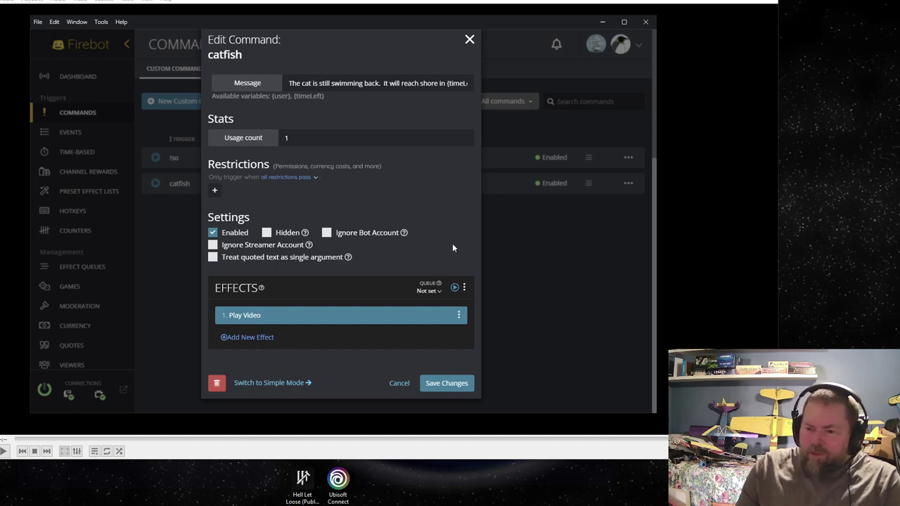
{"action": "left_click", "coordinate": [459, 383]}
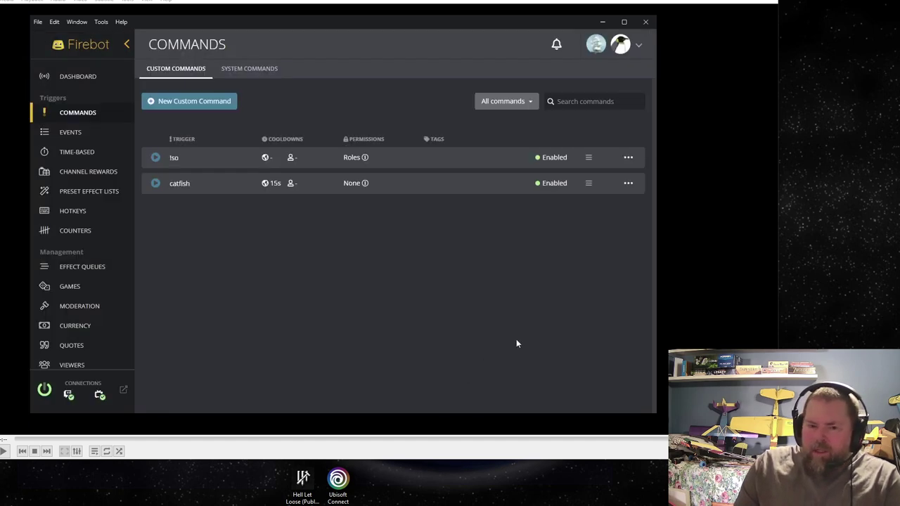